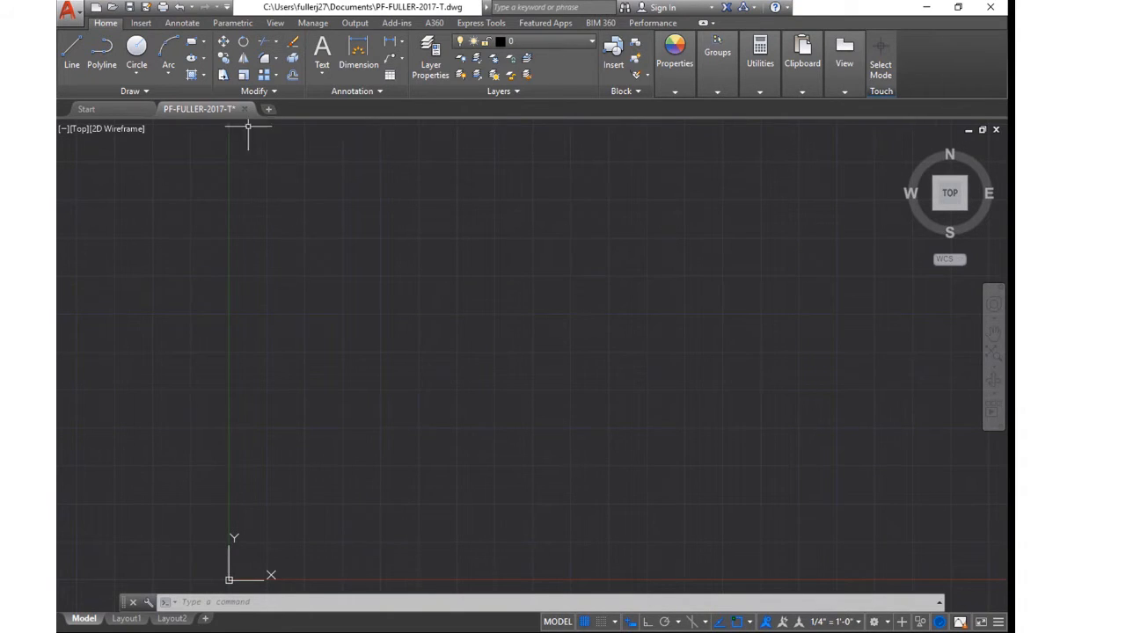
Set the length type to Architectural in the drawing units after trying Decimal, and apply the settings
left_click(74, 14)
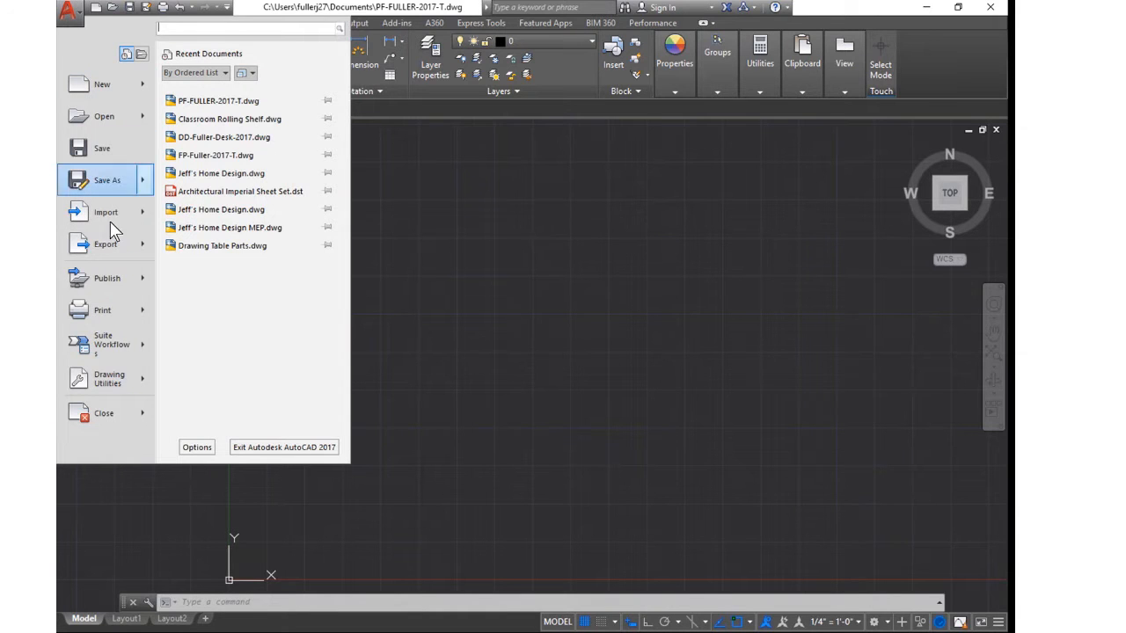
mouse_move(123, 387)
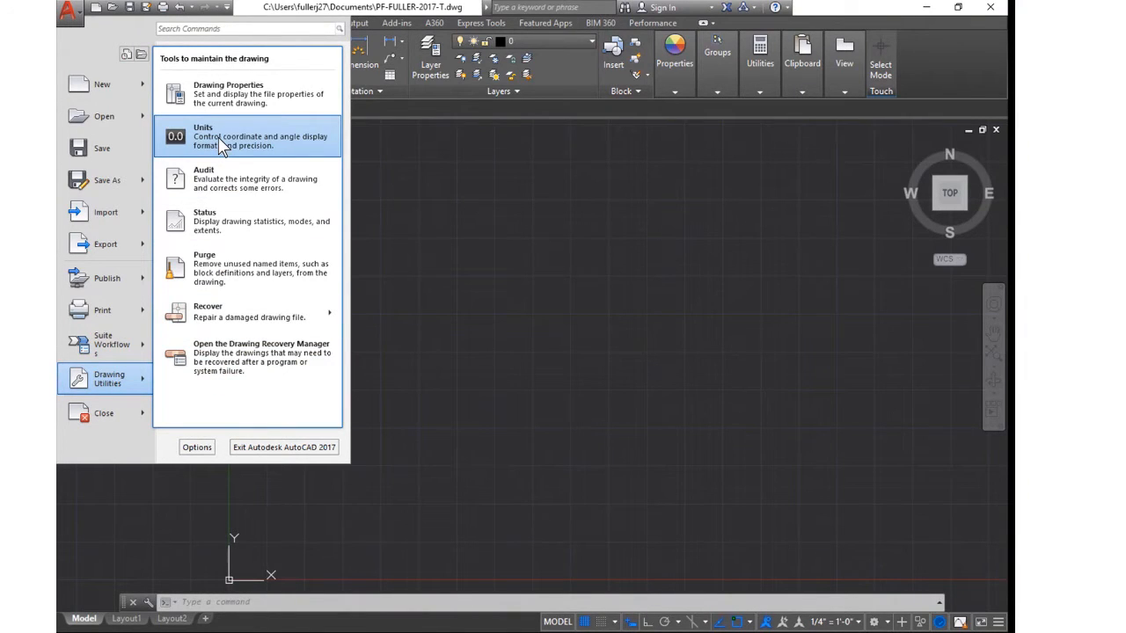
left_click(221, 141)
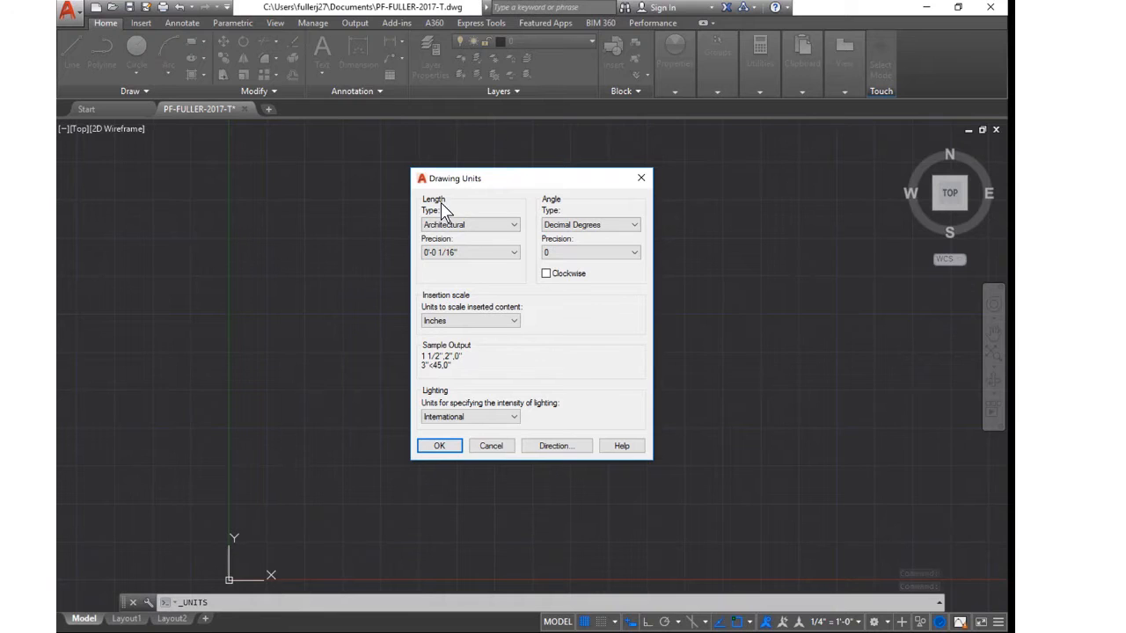
left_click(494, 225)
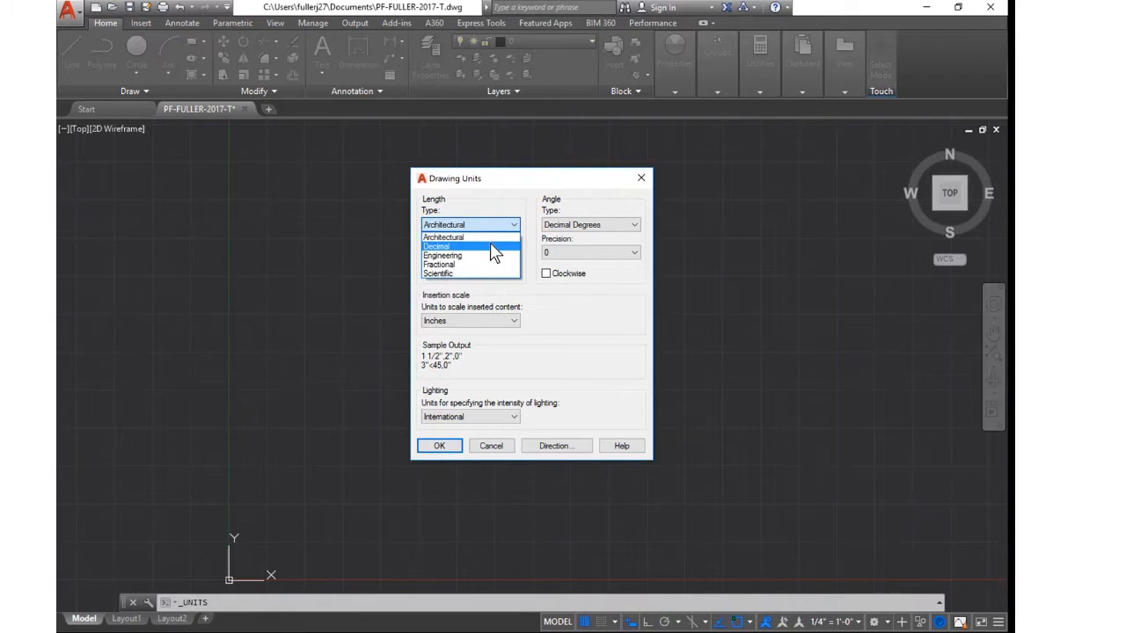
left_click(494, 248)
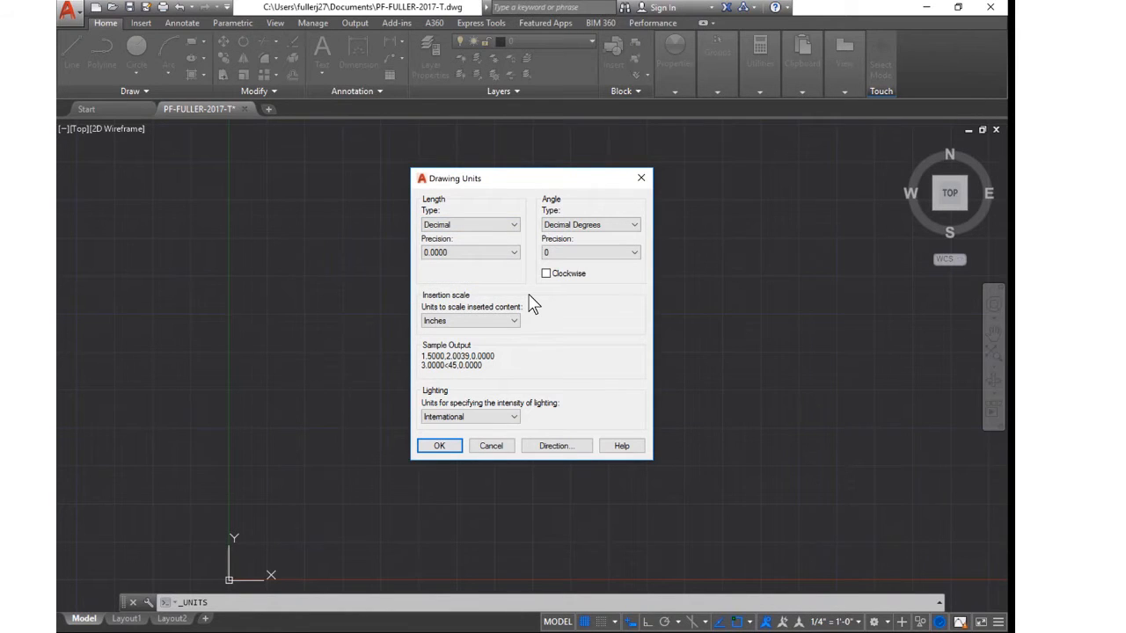
left_click(512, 224)
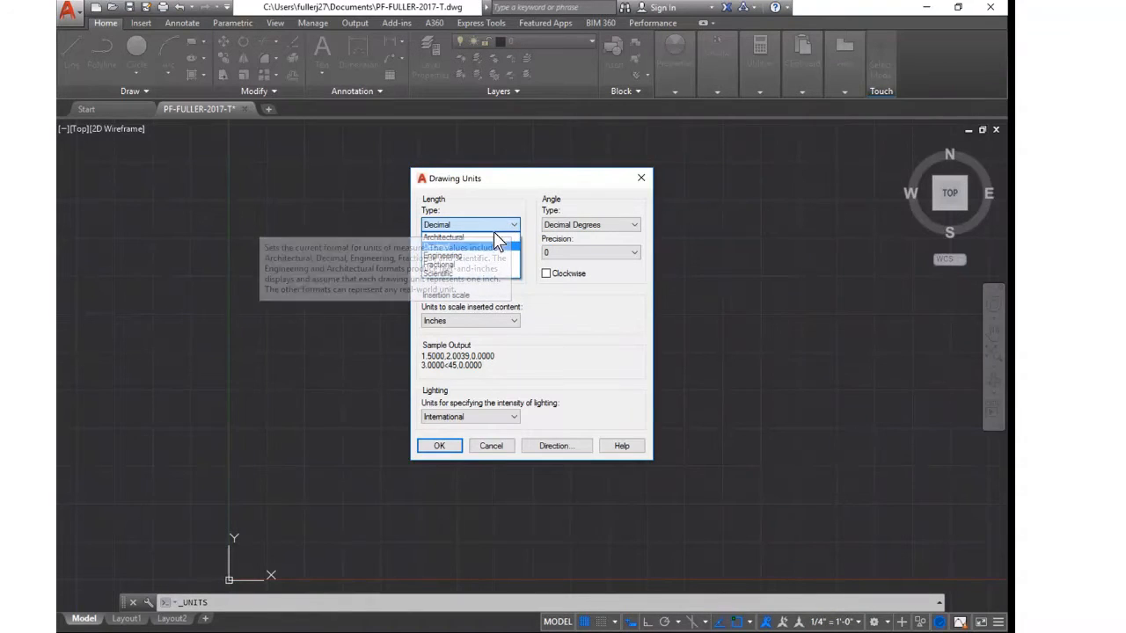
left_click(466, 238)
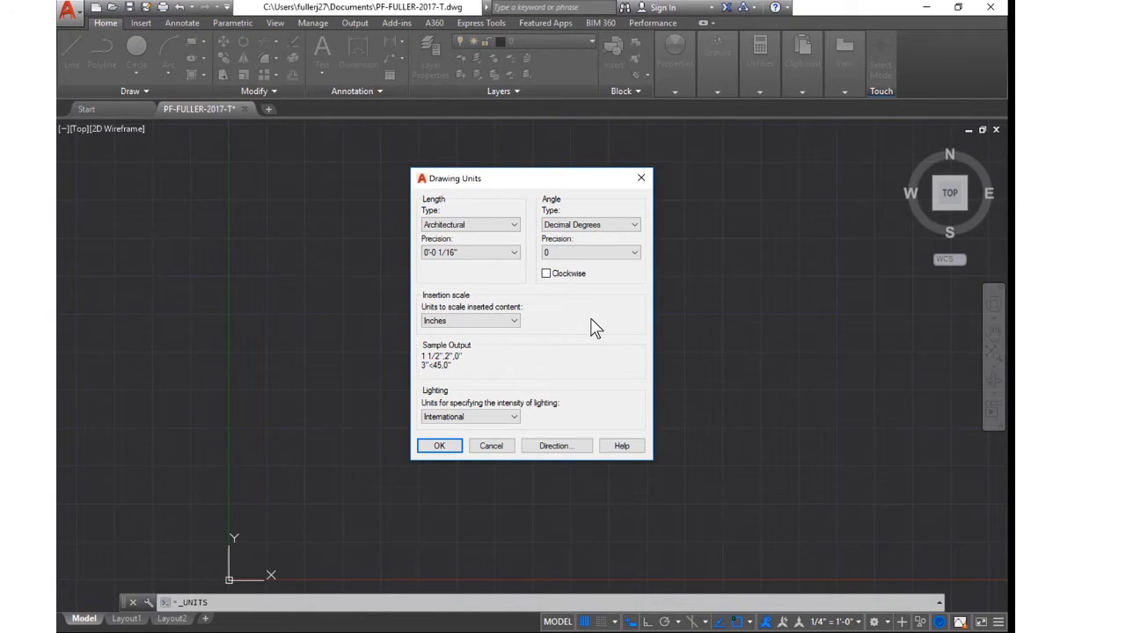
left_click(439, 446)
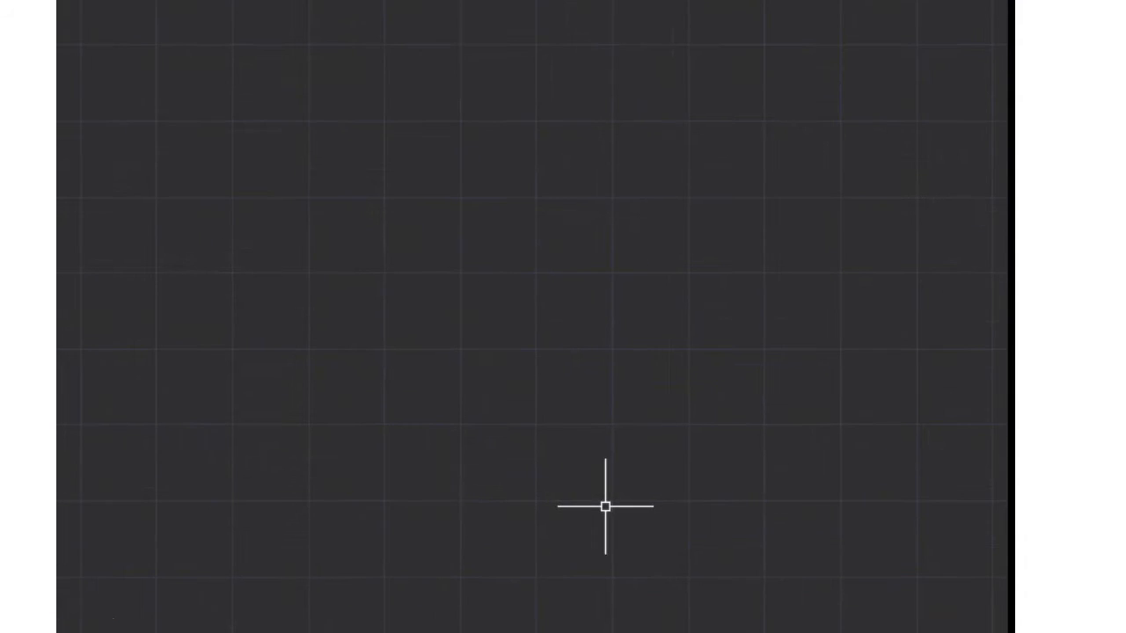
Review the status bar customization options and the available object snap modes
scroll(788, 460, "down", 2)
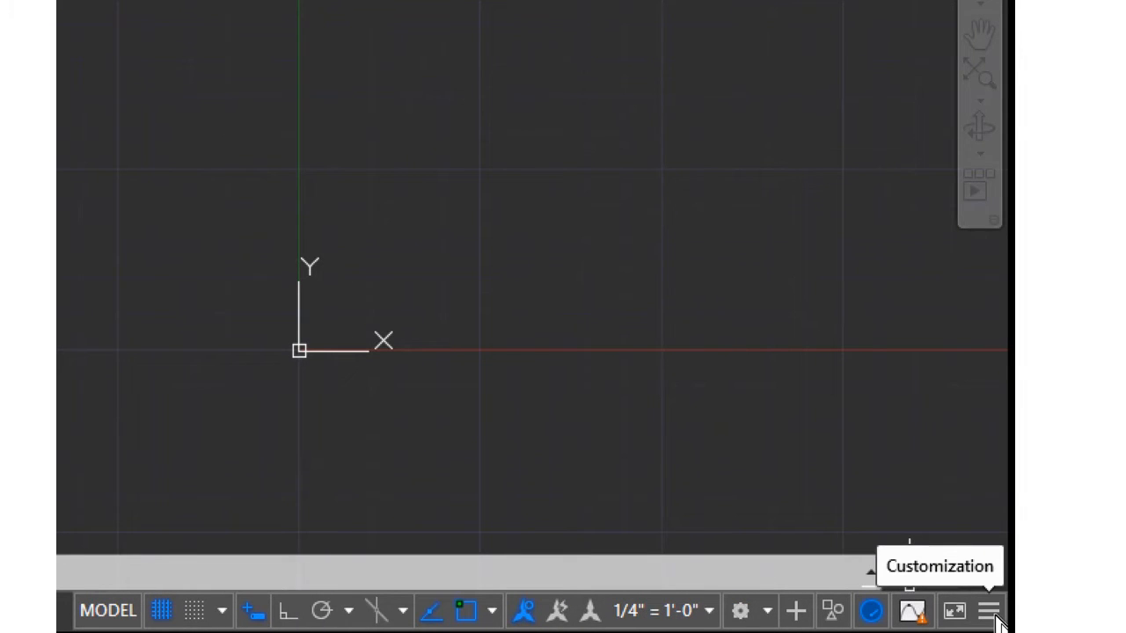
left_click(992, 614)
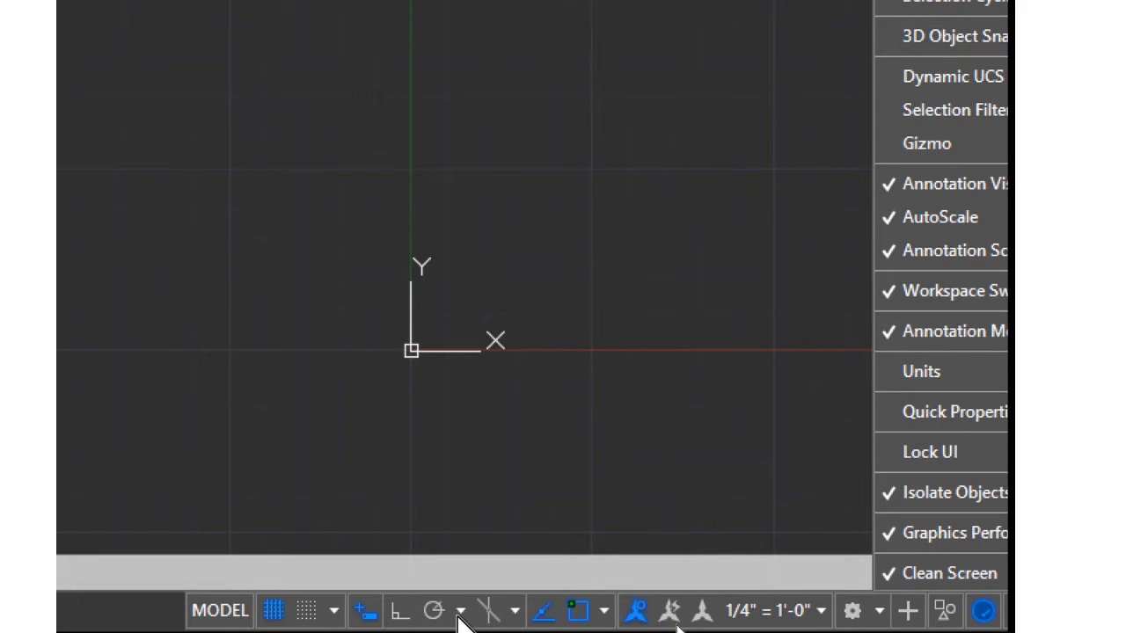
left_click(417, 485)
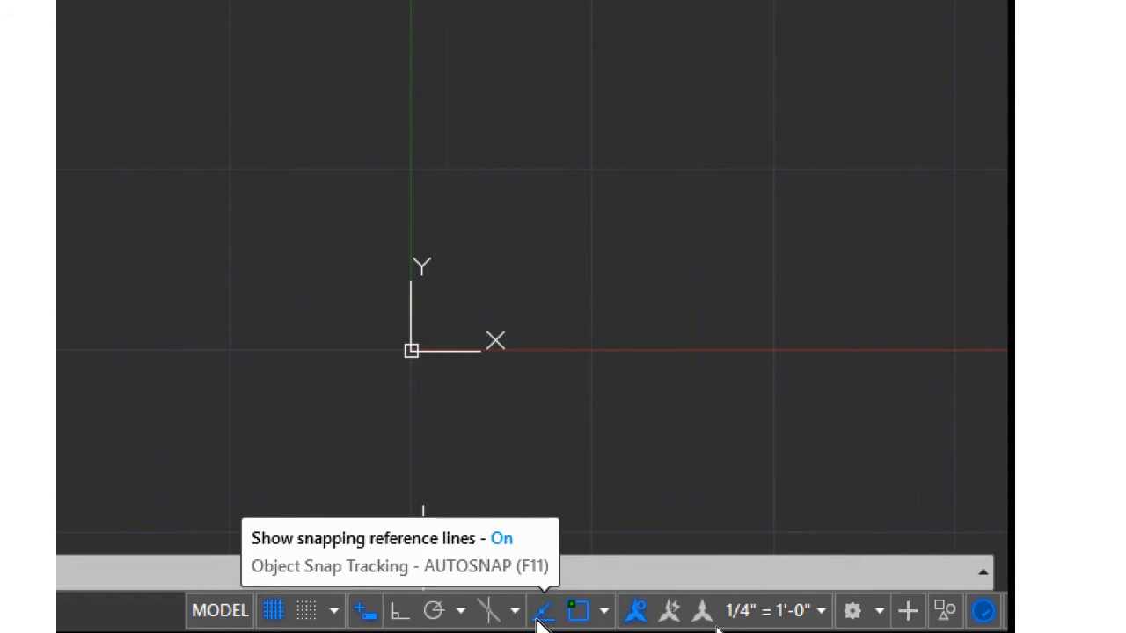
left_click(603, 611)
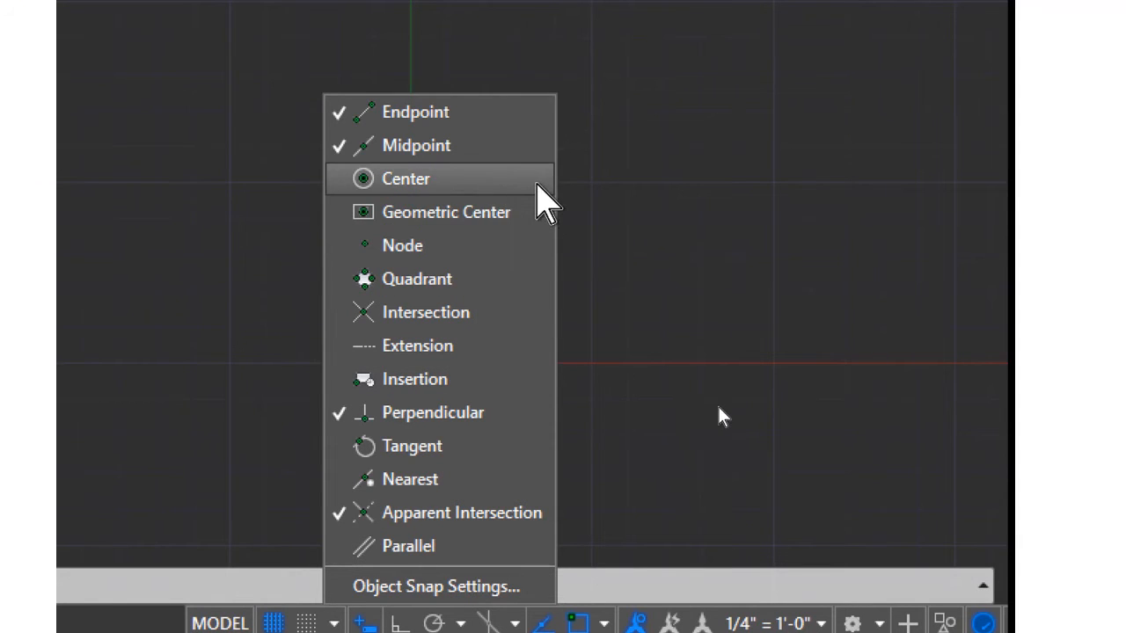
left_click(648, 398)
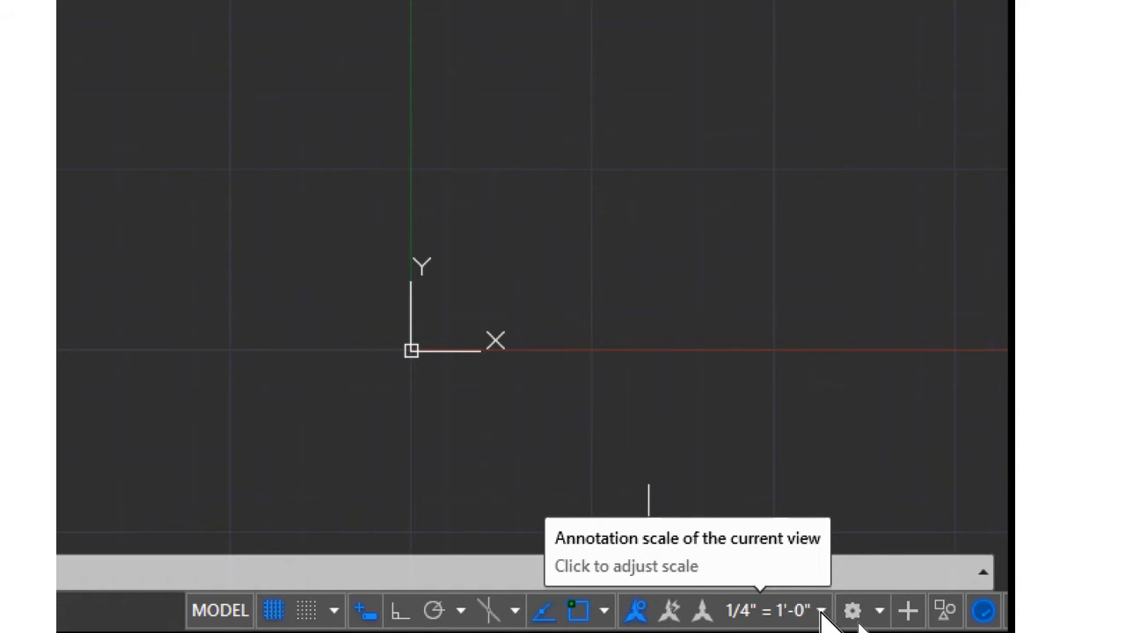
Select the 1/4" = 1'-0" annotation scale for the view and check the available workspaces
left_click(821, 610)
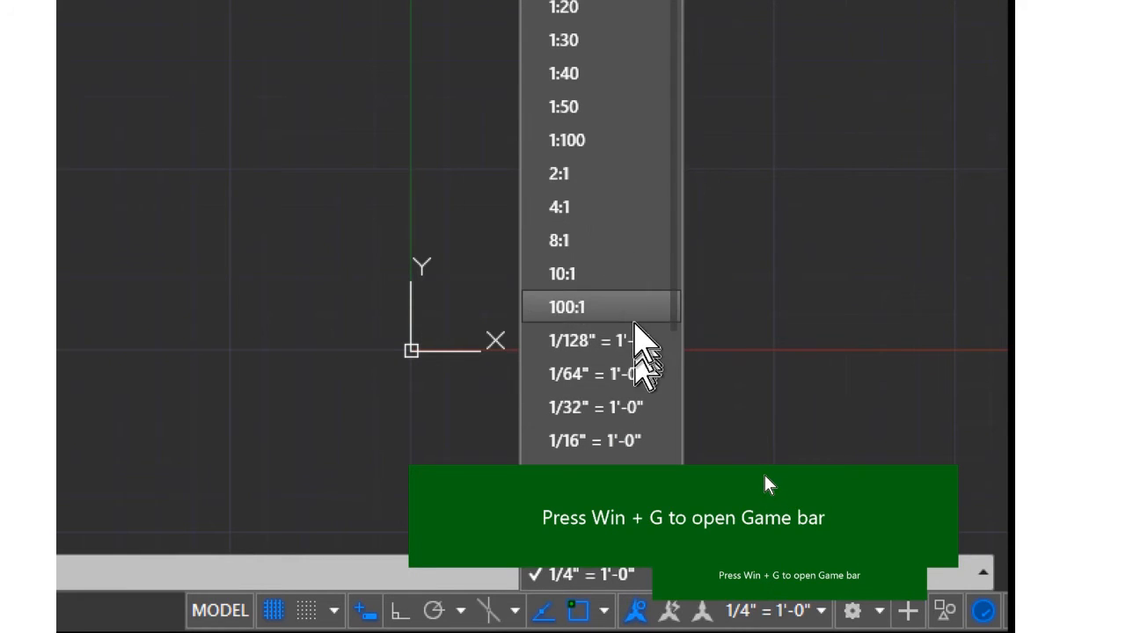
scroll(635, 325, "down", 3)
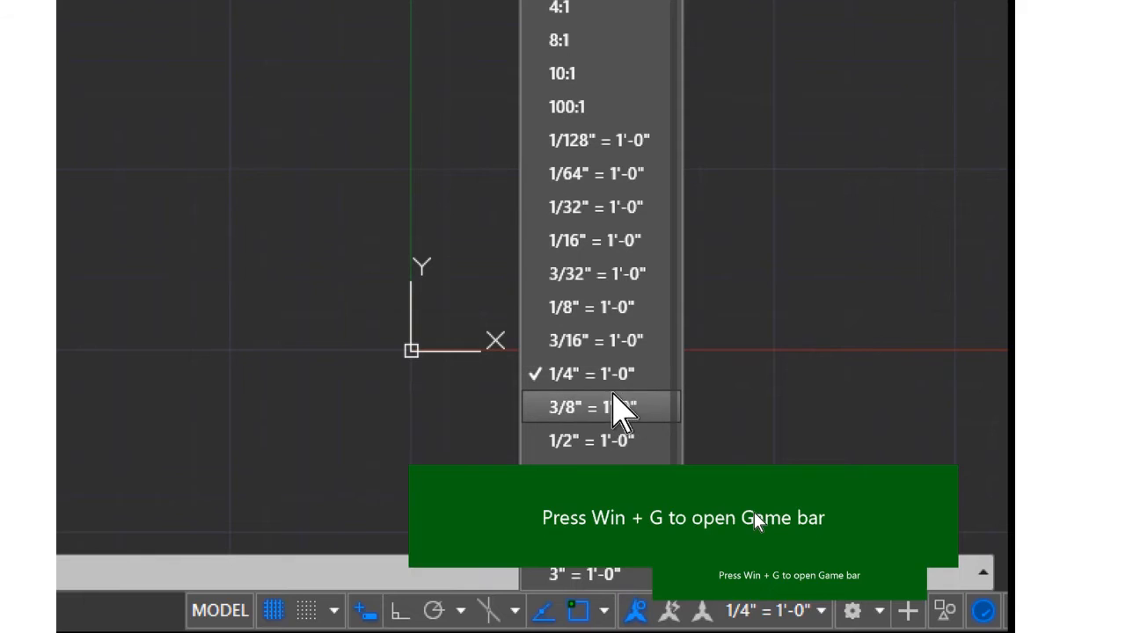
left_click(615, 374)
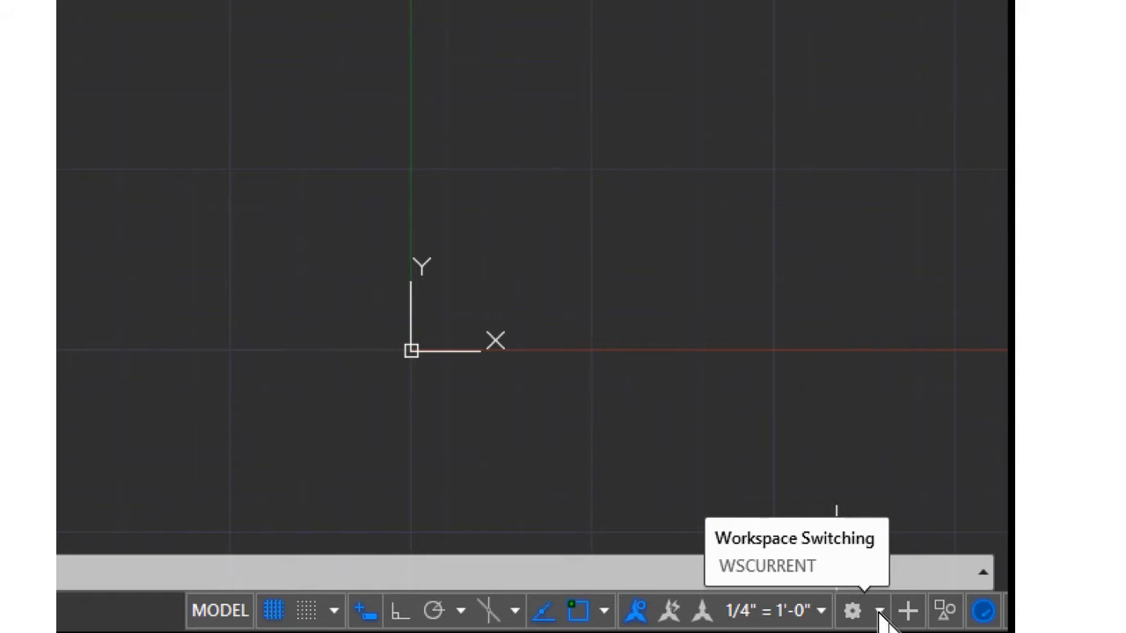
left_click(864, 616)
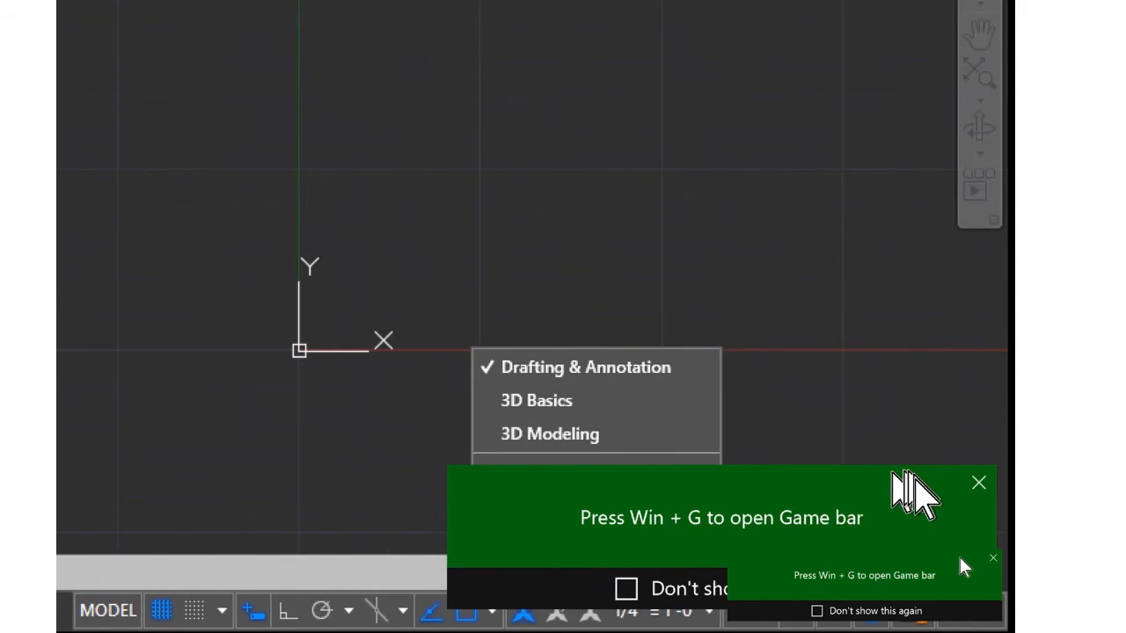
left_click(961, 441)
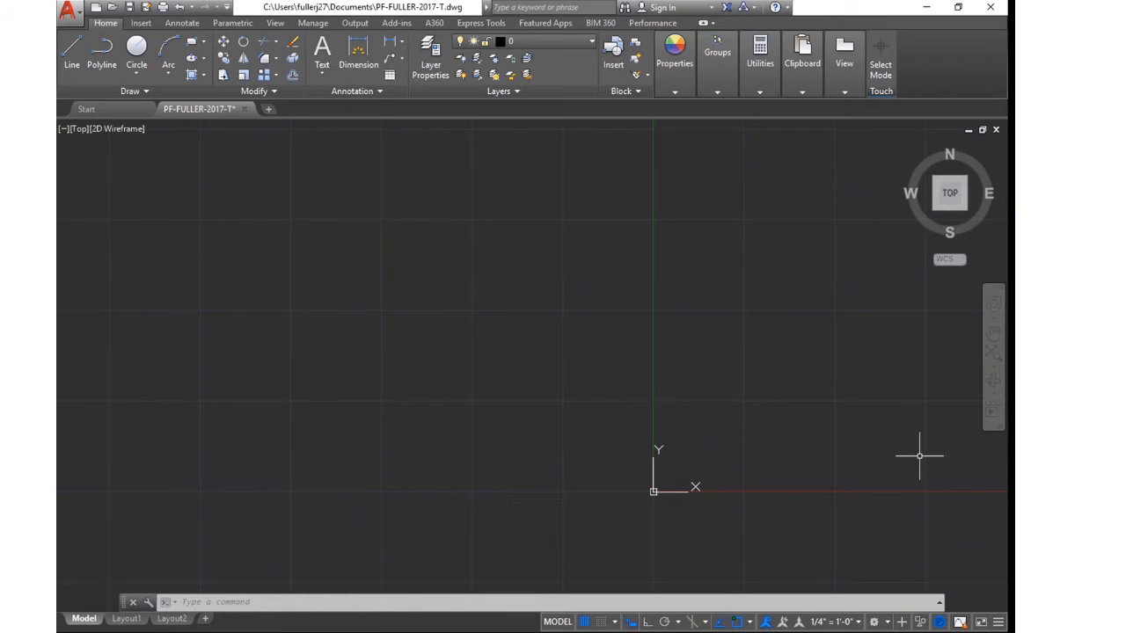
Try to draw a nearly horizontal line starting at about 10', 10'-6" from the origin, and undo it
middle_click_drag(674, 289, 138, 348)
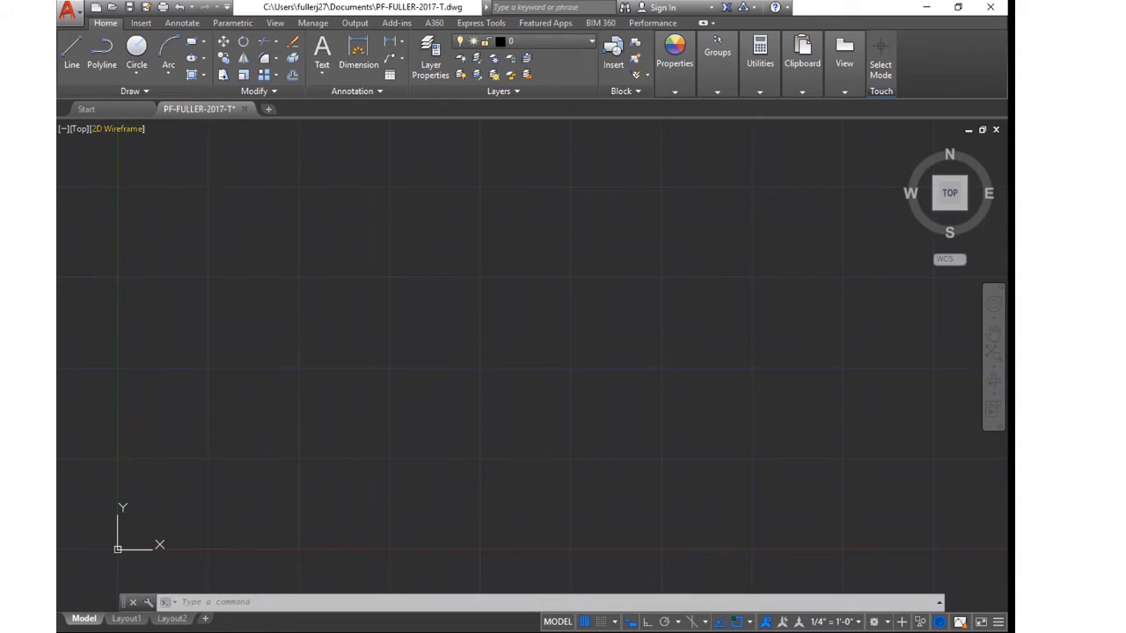
left_click(72, 51)
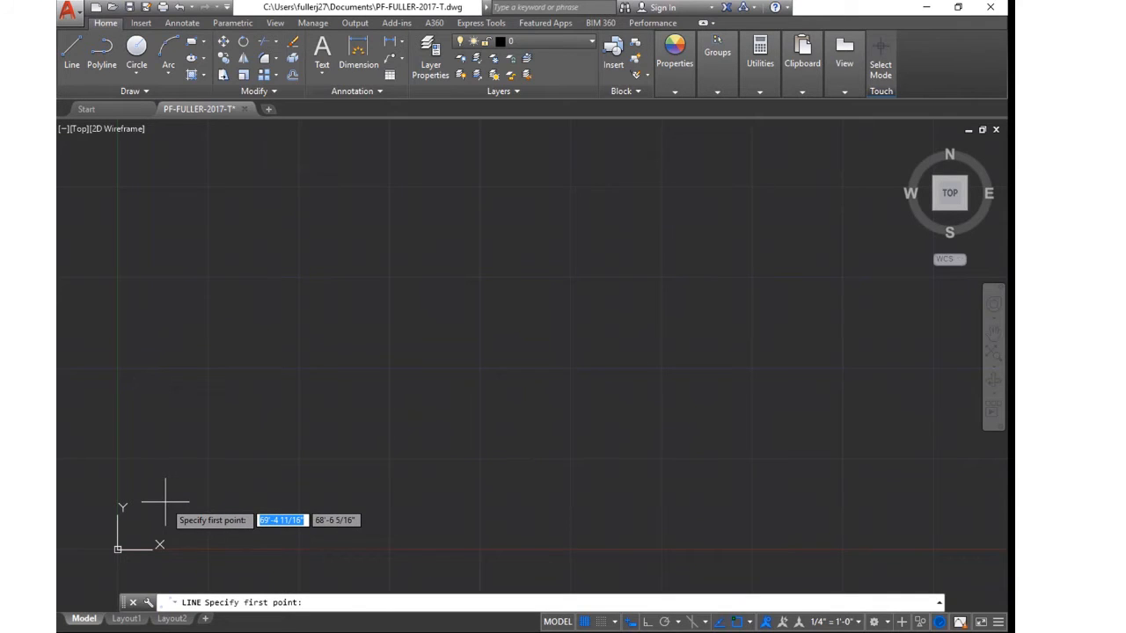
mouse_move(204, 475)
middle_mouse_down()
mouse_move(228, 472)
mouse_move(336, 397)
middle_mouse_up()
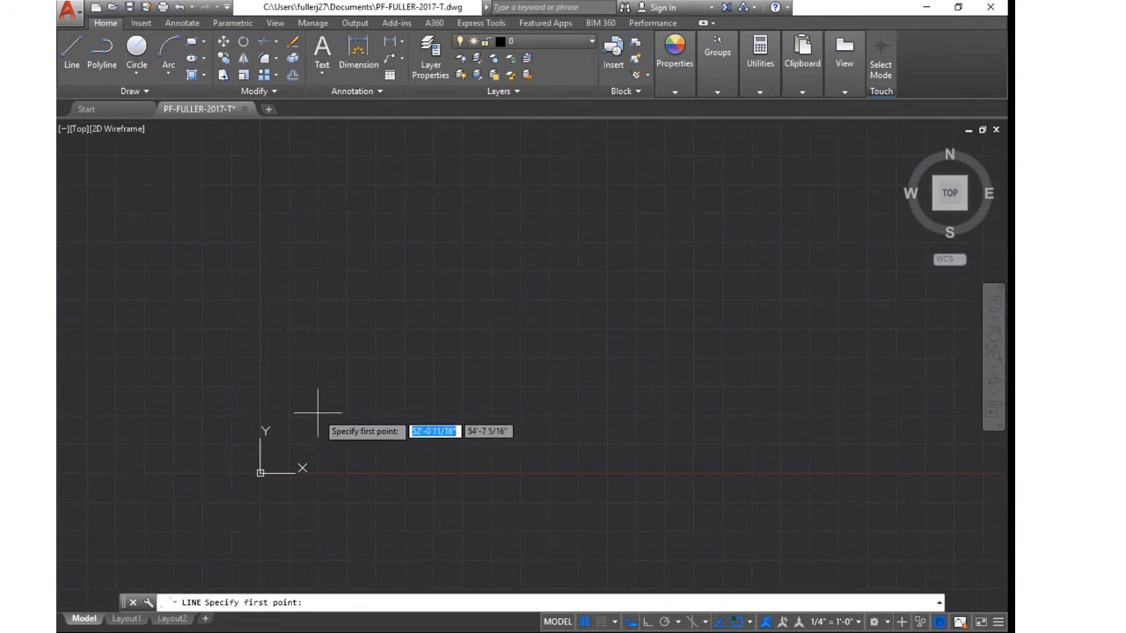
scroll(317, 413, "up", 3)
mouse_move(306, 454)
middle_mouse_down()
mouse_move(286, 362)
mouse_move(326, 361)
middle_mouse_up()
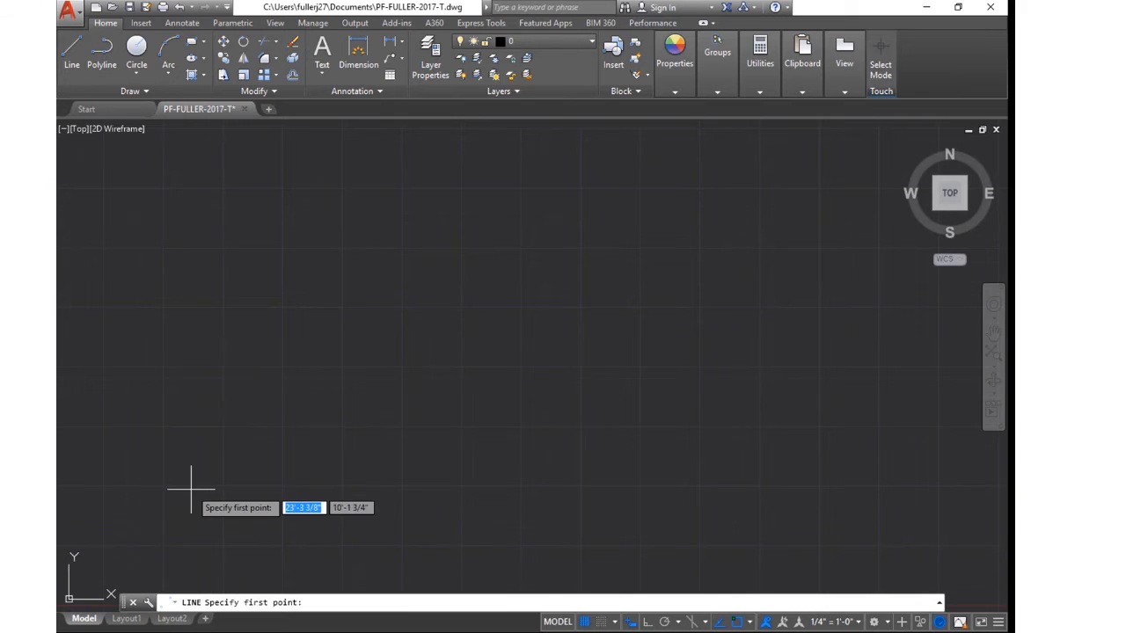
middle_click_drag(189, 485, 298, 363)
middle_click_drag(213, 452, 376, 168)
middle_click_drag(335, 226, 273, 425)
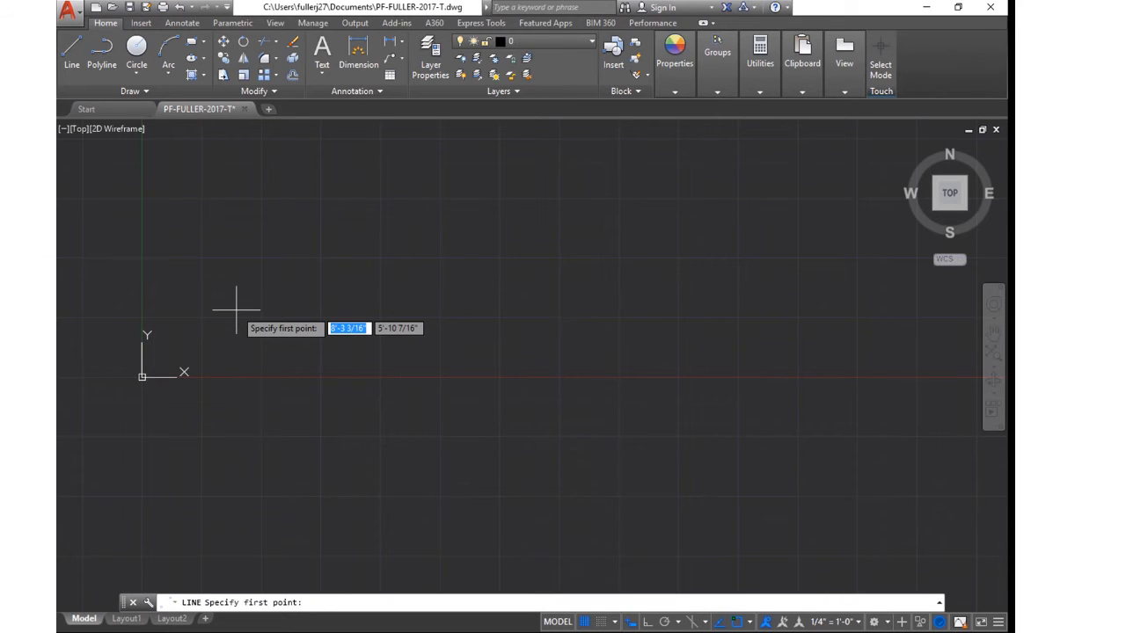
middle_click_drag(234, 312, 193, 438)
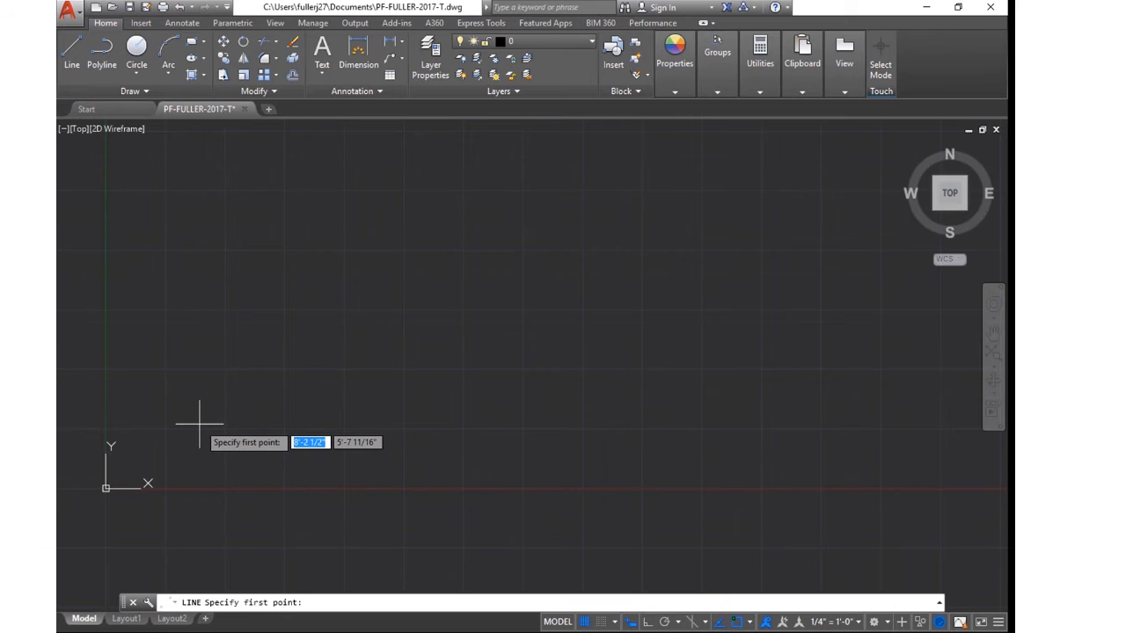
scroll(198, 423, "up", 2)
scroll(199, 423, "down", 2)
scroll(206, 421, "down", 2)
scroll(215, 407, "down", 2)
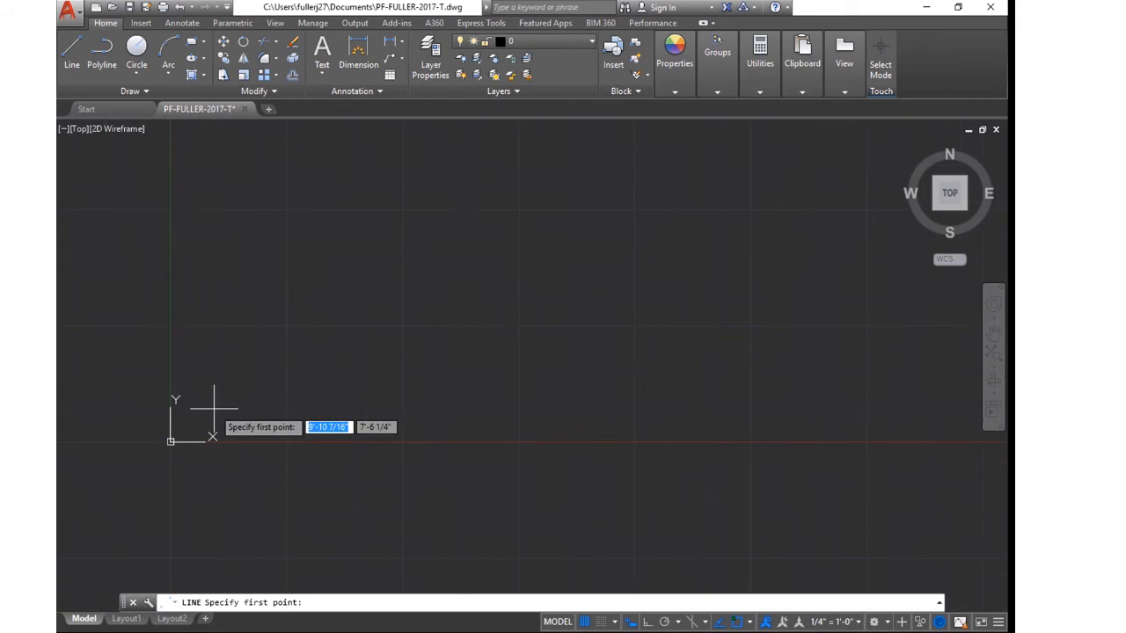
scroll(241, 389, "down", 2)
scroll(269, 391, "down", 4)
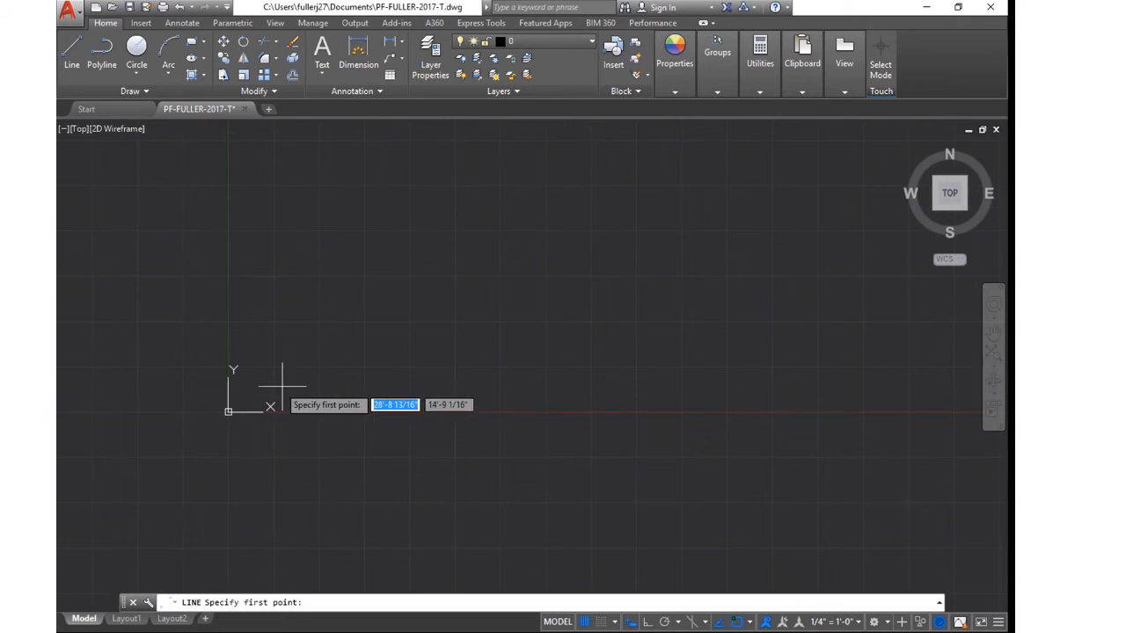
scroll(319, 376, "down", 2)
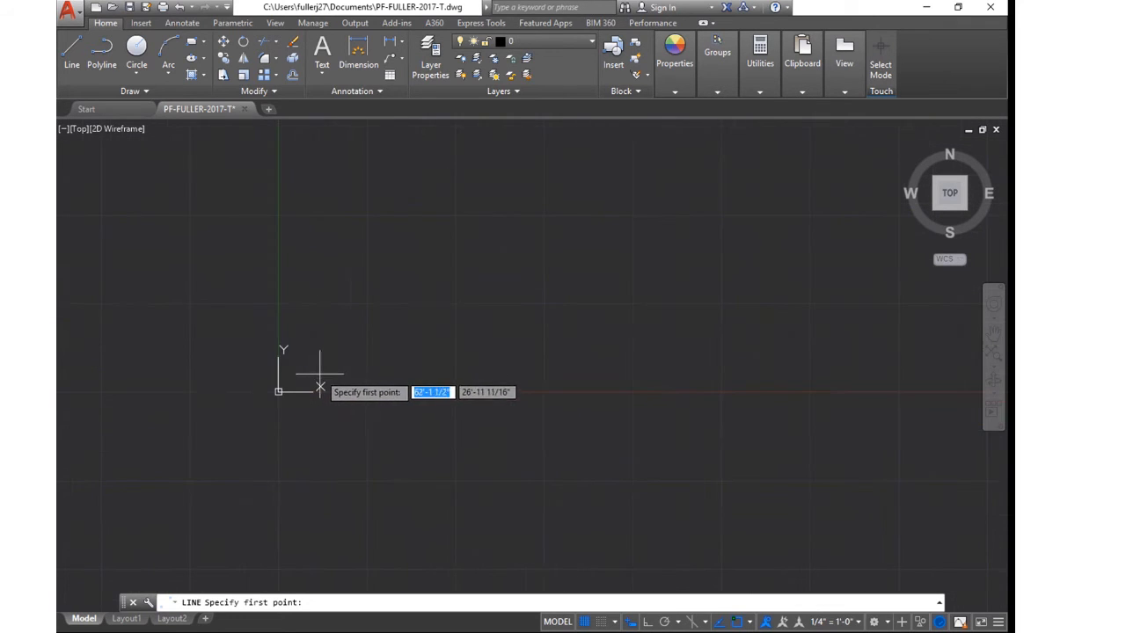
scroll(320, 374, "up", 2)
scroll(255, 391, "up", 6)
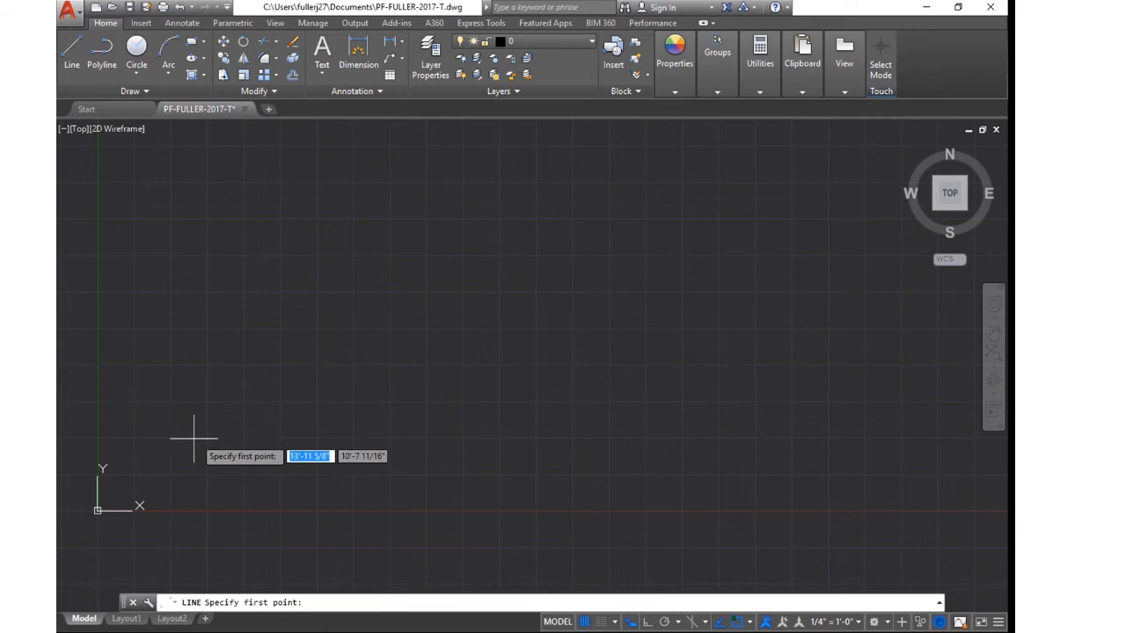
mouse_move(188, 443)
middle_mouse_down()
mouse_move(224, 455)
mouse_move(401, 409)
mouse_move(284, 322)
mouse_move(212, 440)
mouse_move(369, 395)
mouse_move(227, 393)
mouse_move(276, 425)
mouse_move(238, 419)
mouse_move(425, 357)
mouse_move(303, 397)
mouse_move(201, 460)
middle_mouse_up()
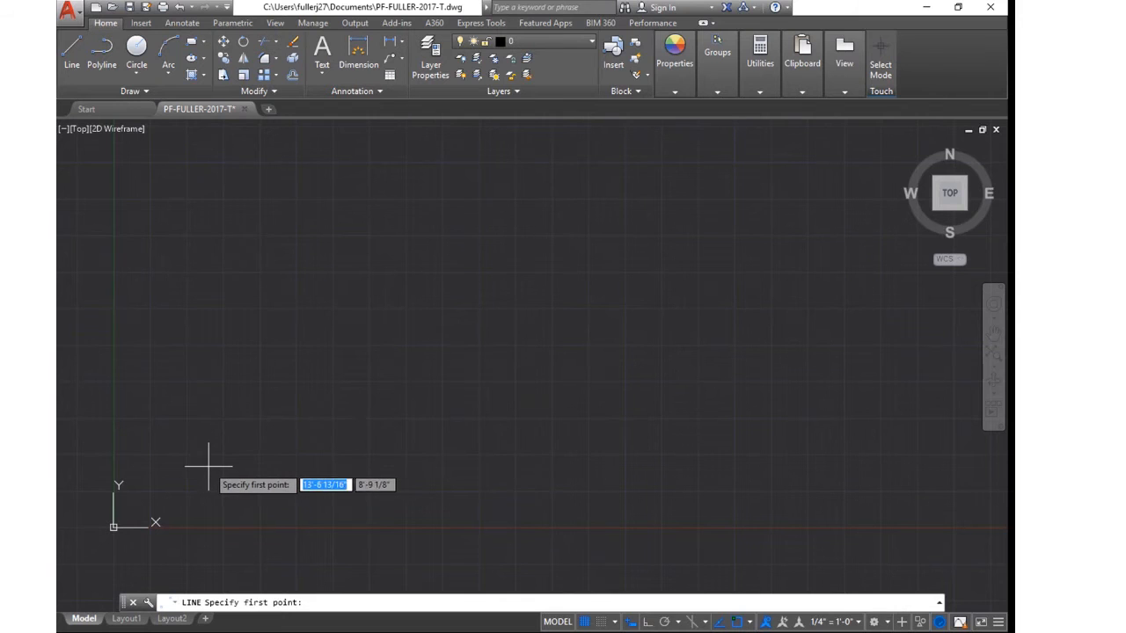
mouse_move(207, 467)
middle_mouse_down()
mouse_move(342, 410)
mouse_move(243, 369)
mouse_move(287, 433)
mouse_move(319, 399)
mouse_move(256, 434)
mouse_move(292, 457)
mouse_move(310, 435)
mouse_move(279, 427)
mouse_move(249, 450)
mouse_move(276, 452)
mouse_move(269, 416)
mouse_move(194, 448)
mouse_move(314, 435)
mouse_move(231, 385)
mouse_move(207, 467)
mouse_move(417, 377)
mouse_move(181, 357)
mouse_move(402, 437)
mouse_move(341, 315)
mouse_move(206, 452)
mouse_move(460, 384)
mouse_move(223, 344)
mouse_move(305, 481)
mouse_move(390, 339)
mouse_move(211, 448)
mouse_move(419, 407)
mouse_move(240, 370)
mouse_move(334, 460)
mouse_move(249, 354)
mouse_move(188, 460)
mouse_move(211, 481)
middle_mouse_up()
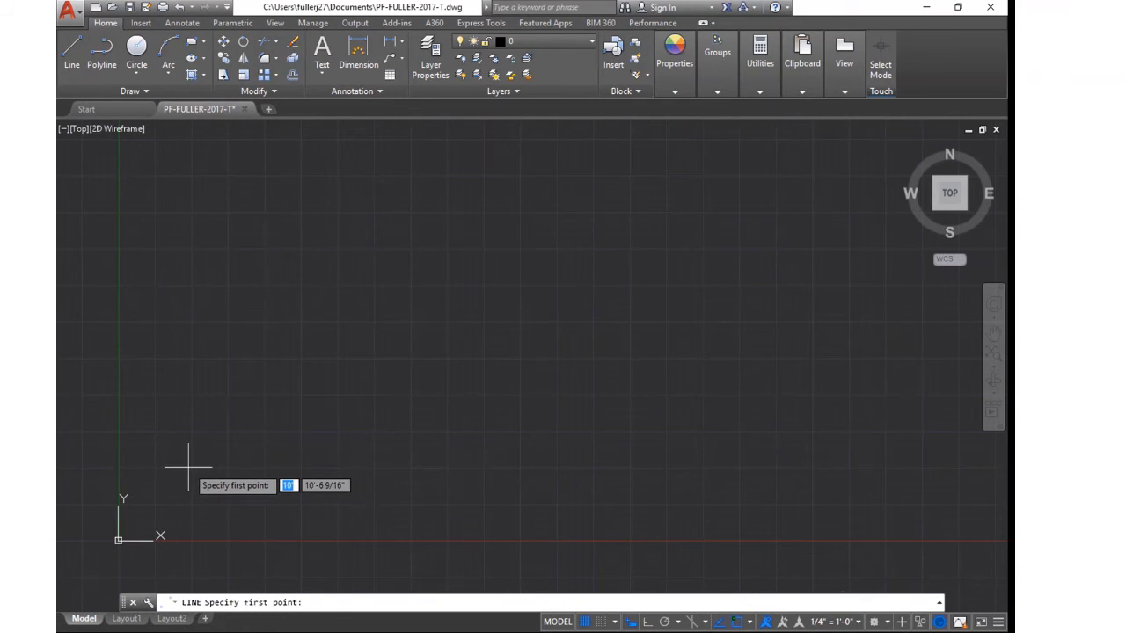
left_click(187, 467)
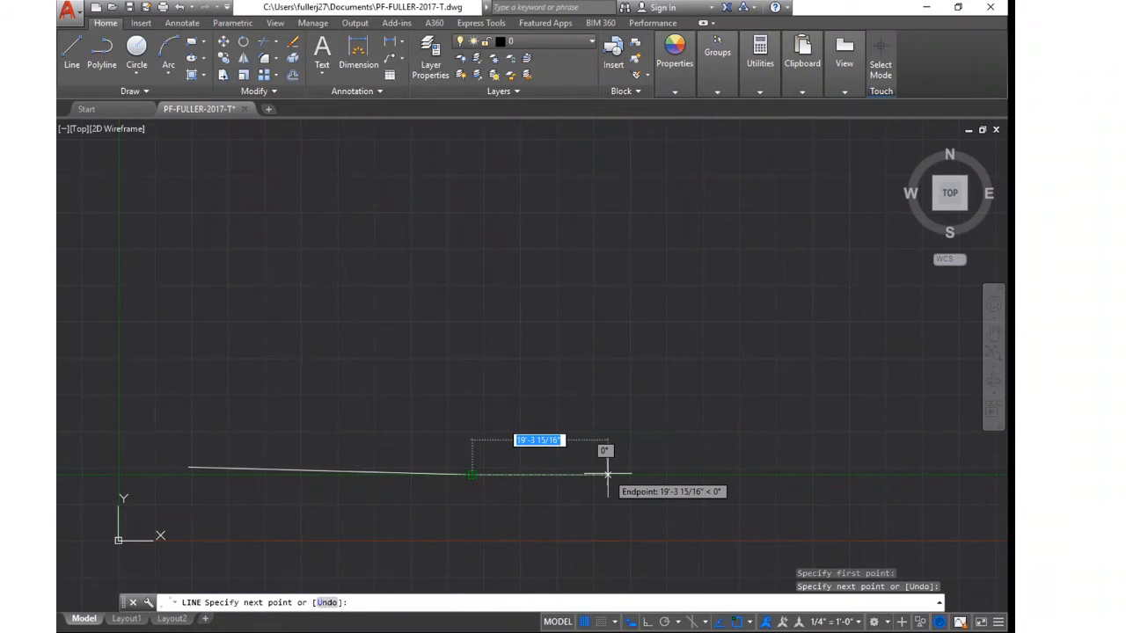
left_click(179, 6)
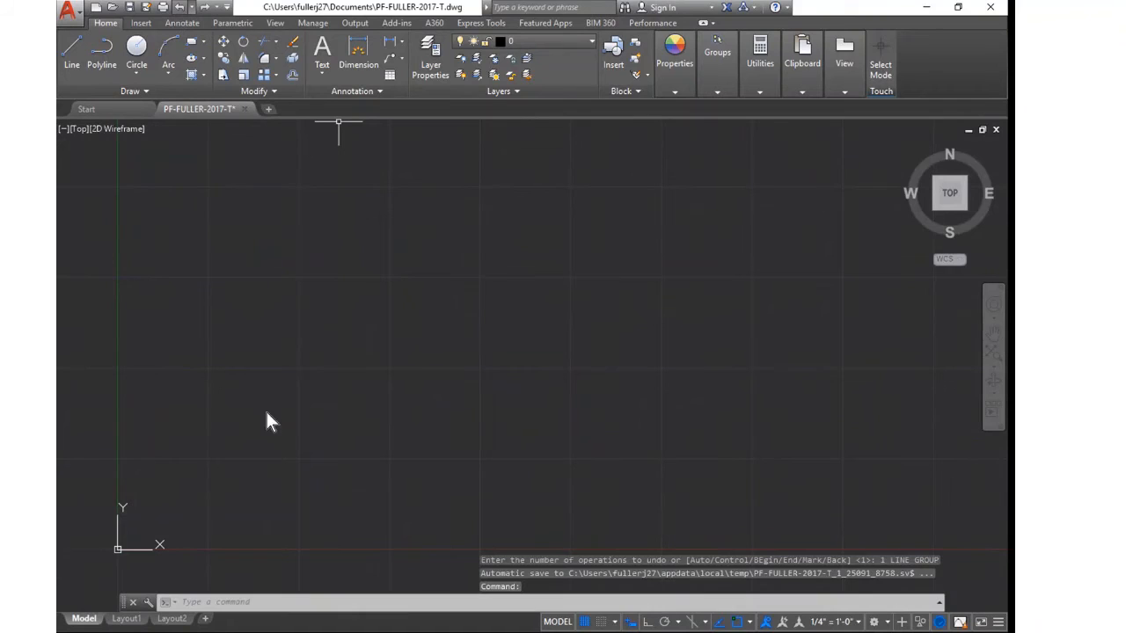
Start a line with its first point at X 50' and Y 50' from the origin
left_click(74, 55)
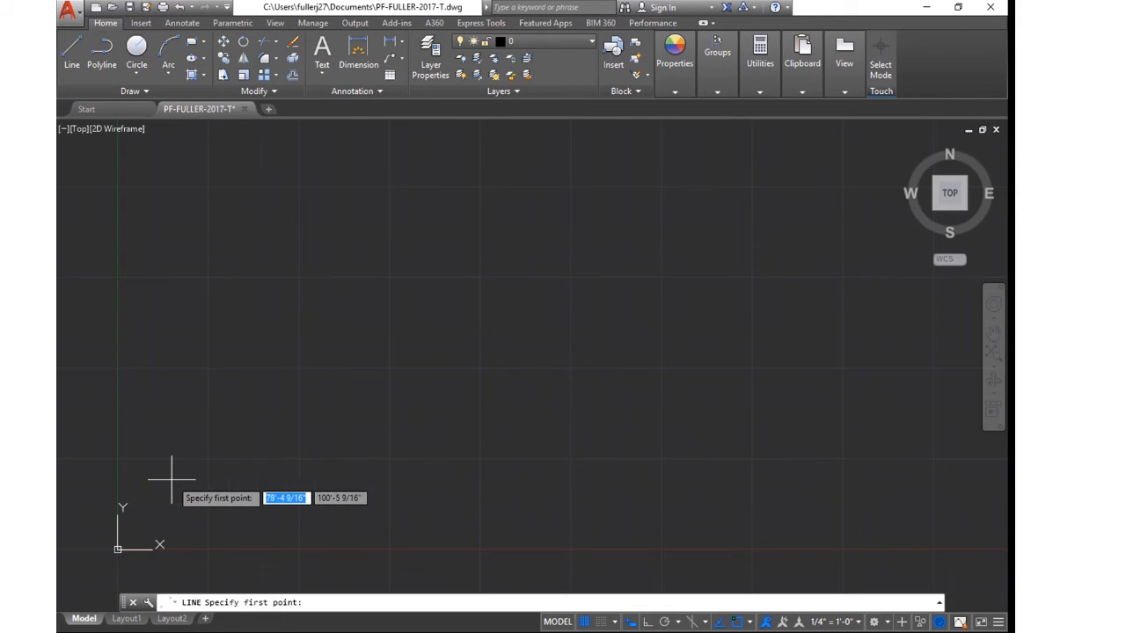
scroll(168, 472, "up", 1)
mouse_move(168, 472)
middle_mouse_down()
mouse_move(258, 395)
mouse_move(270, 314)
middle_mouse_up()
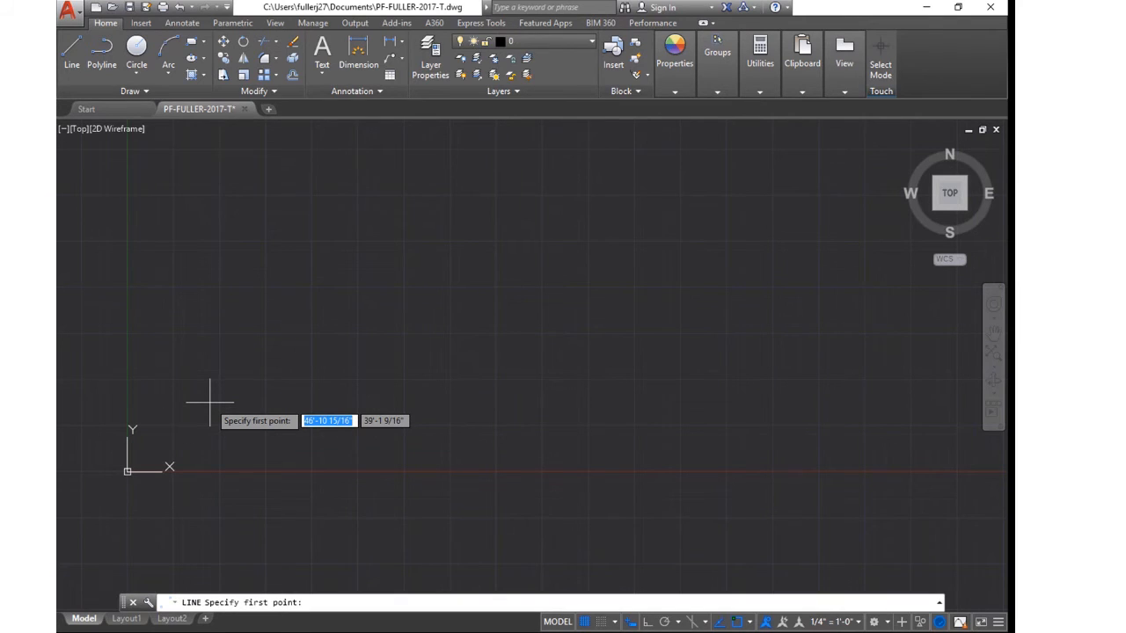
type("5")
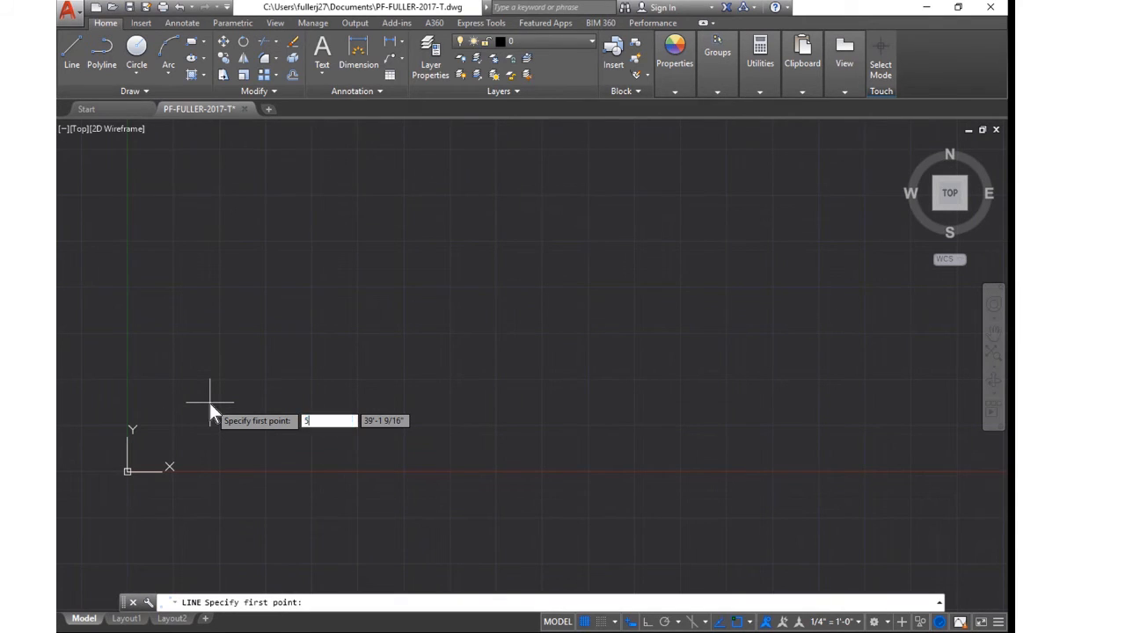
type("'")
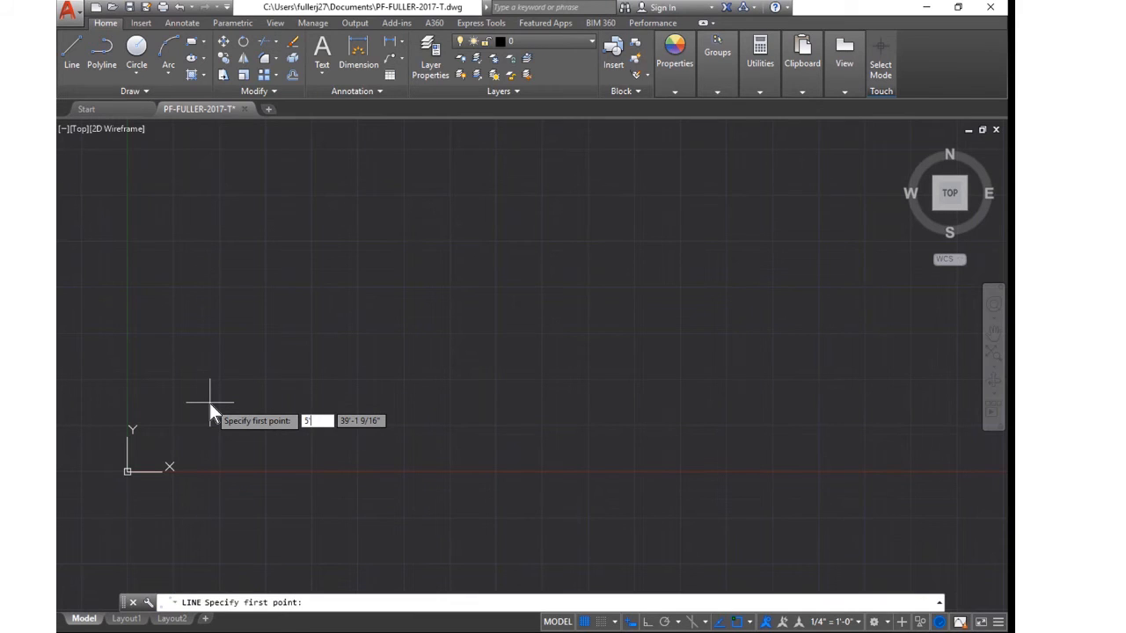
key("BackSpace")
type("0")
key("Tab")
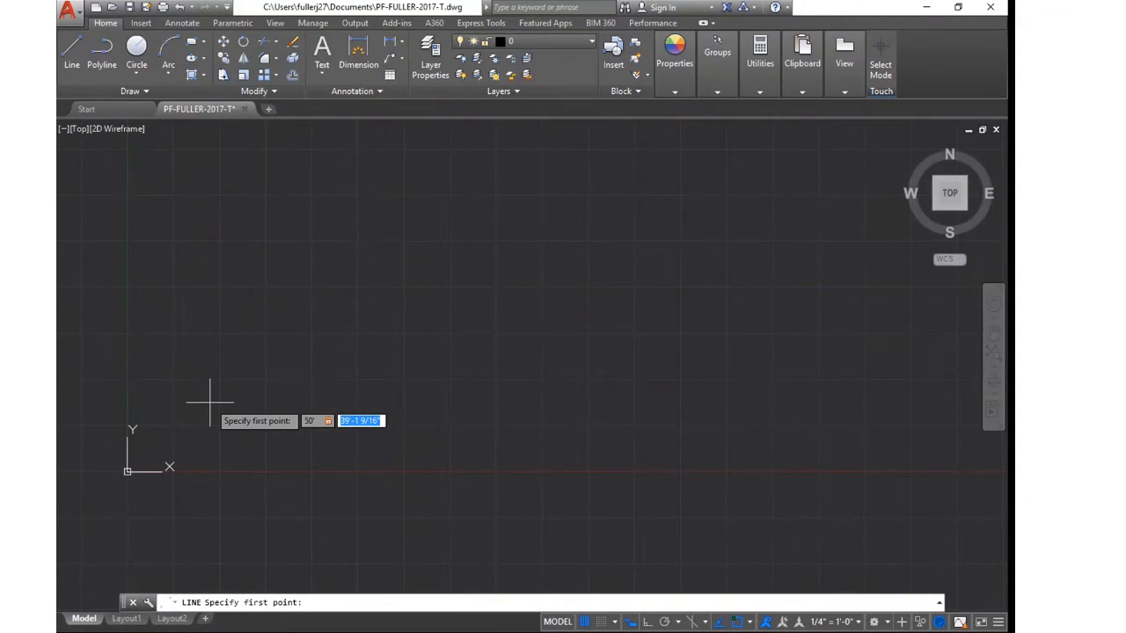
type("50'")
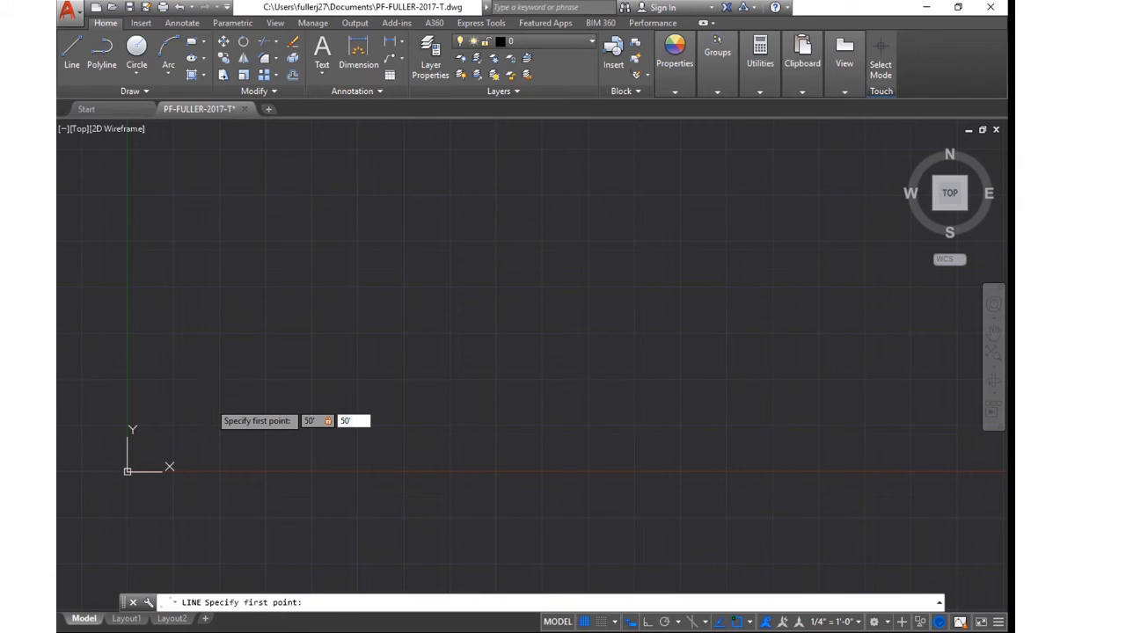
key("Return")
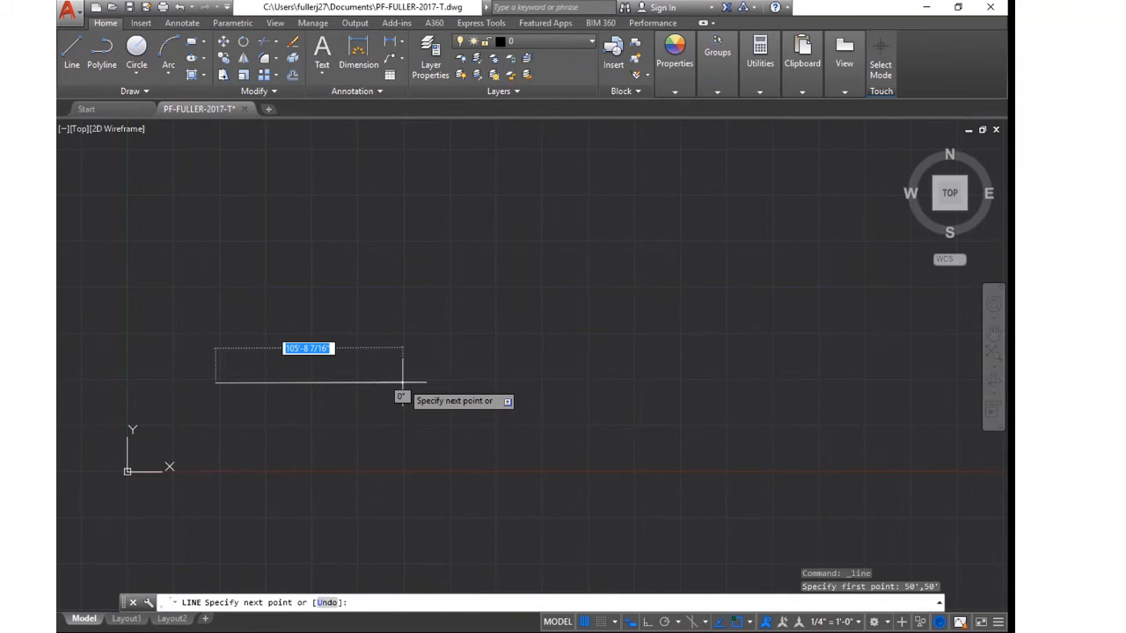
Draw a nearly horizontal 100' segment to the right and a vertical 100' segment upward, turning Ortho on only for the vertical one
type("100")
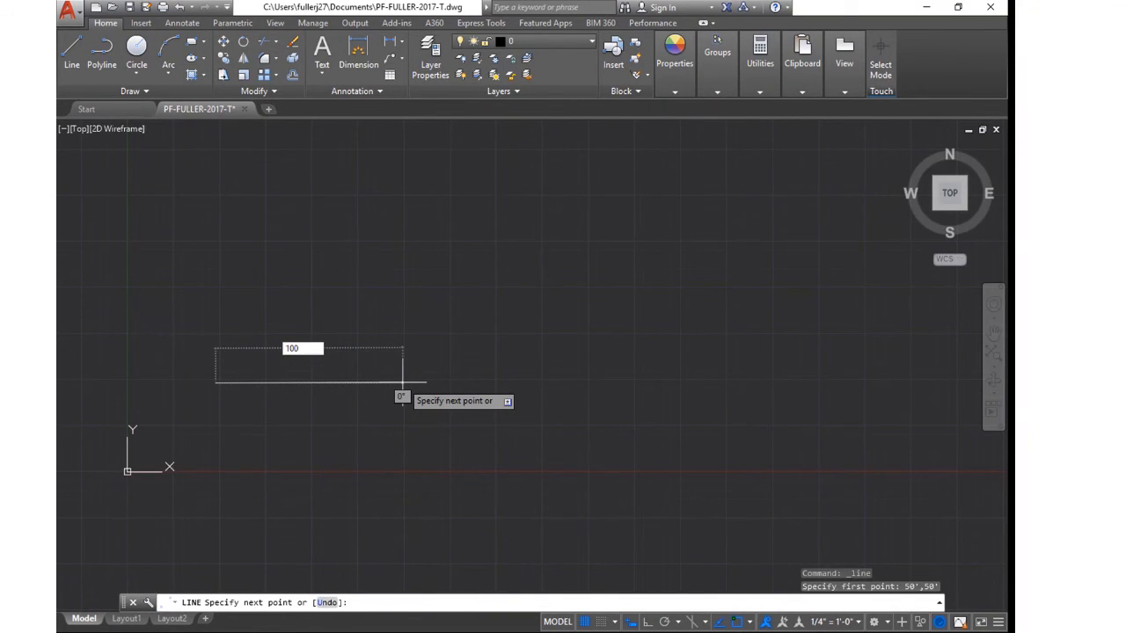
key("Return")
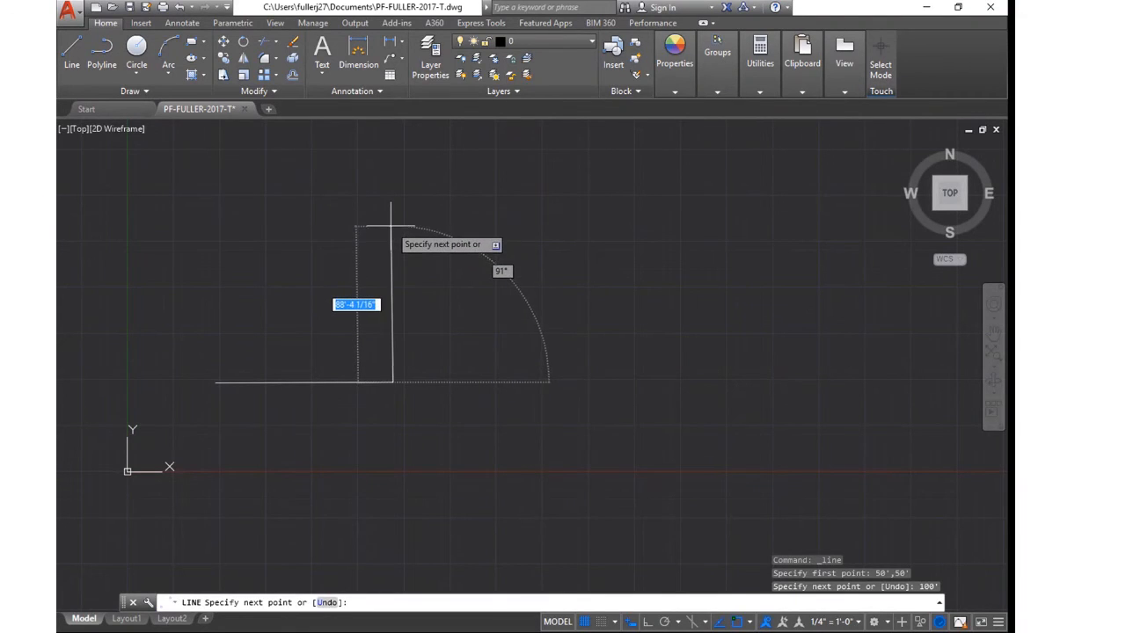
left_click(647, 623)
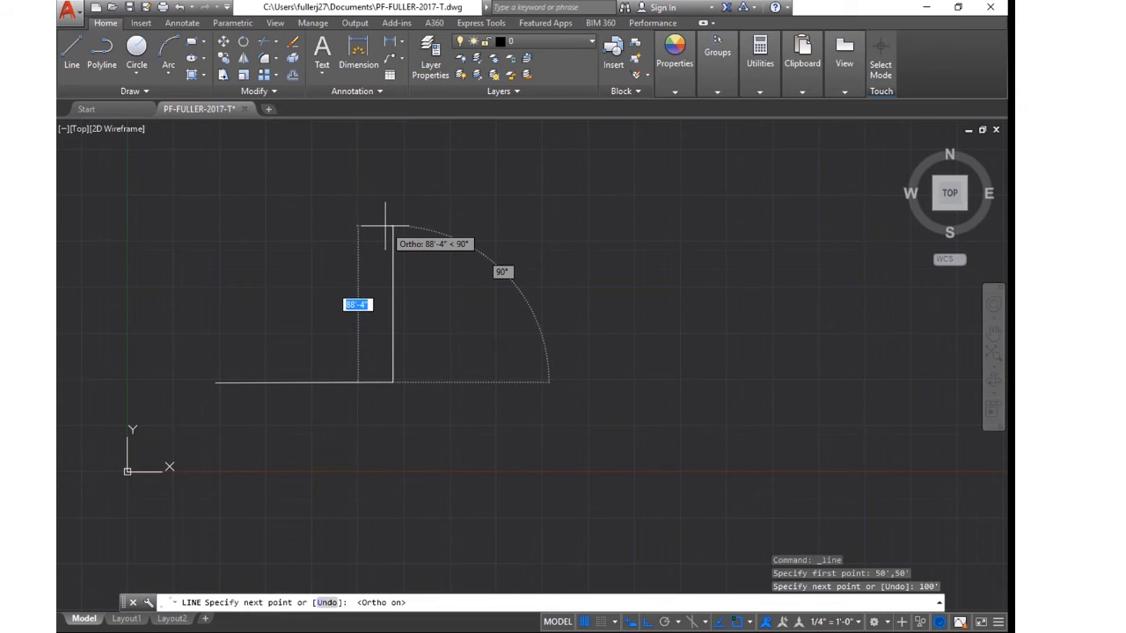
type("100")
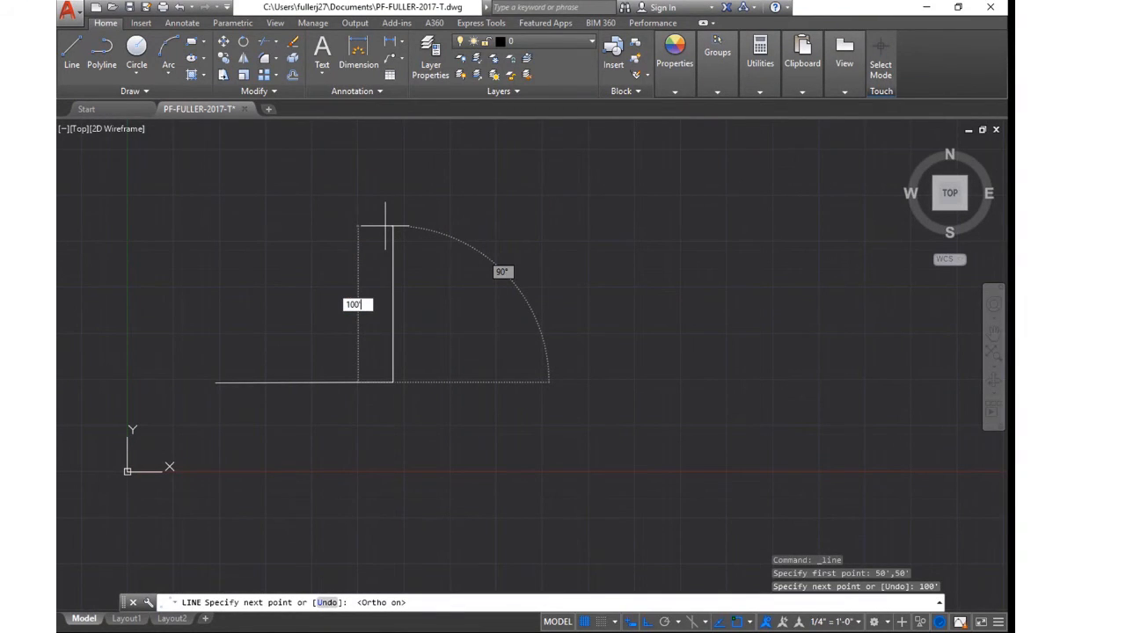
key("Return")
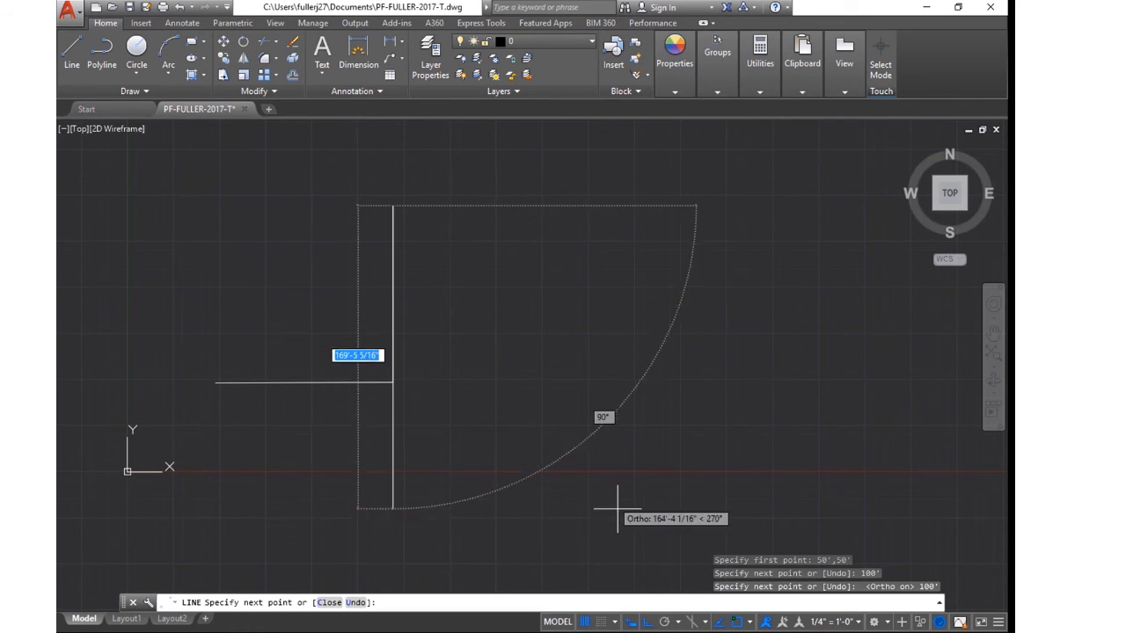
left_click(648, 623)
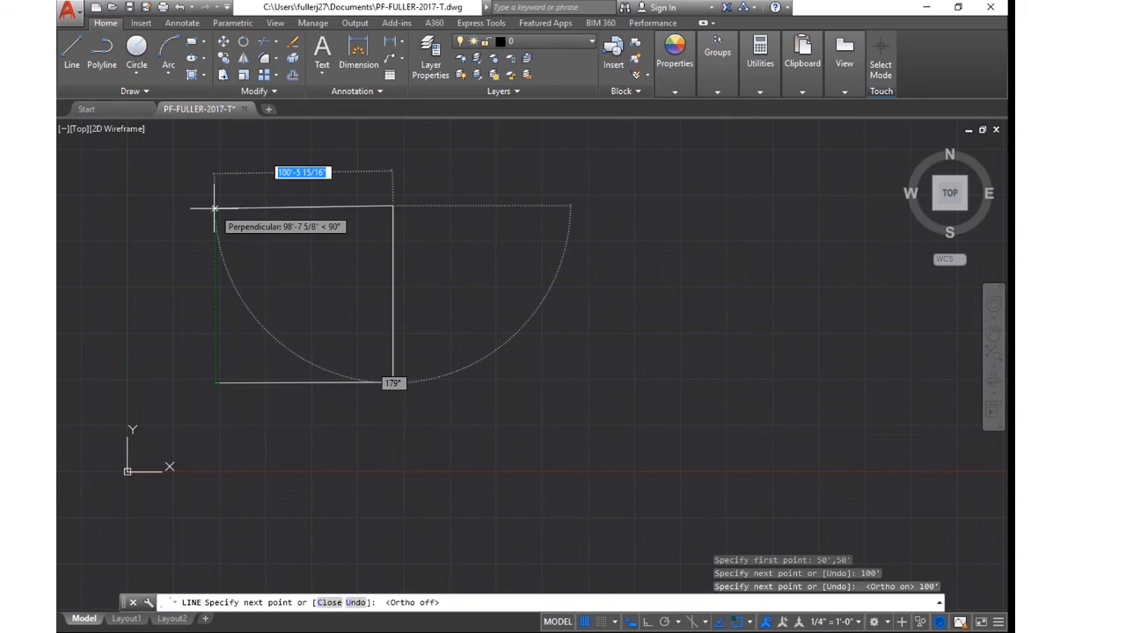
Try to draw the top edge leftward to a point above the first line's start, and erase that slanted line
left_click(215, 209)
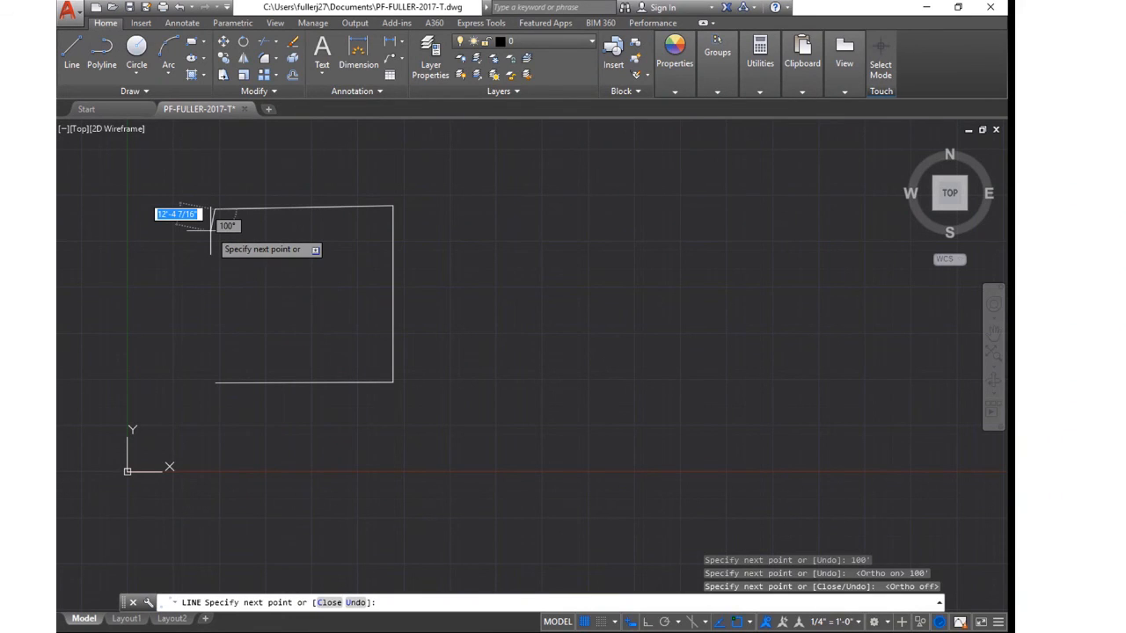
key("Escape")
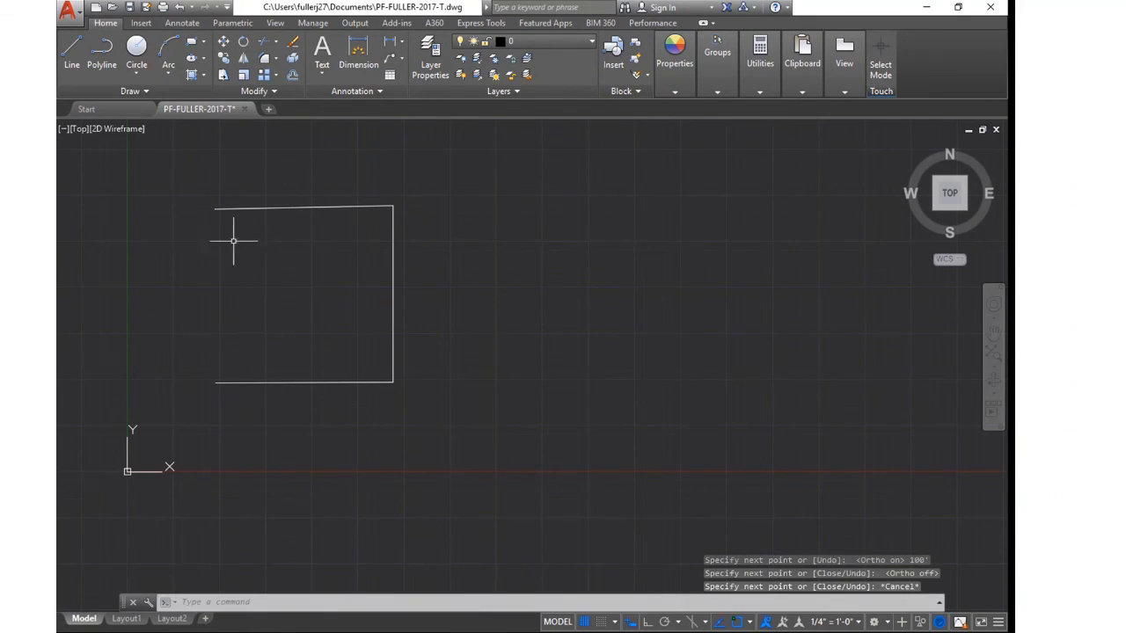
left_click(272, 207)
key("Delete")
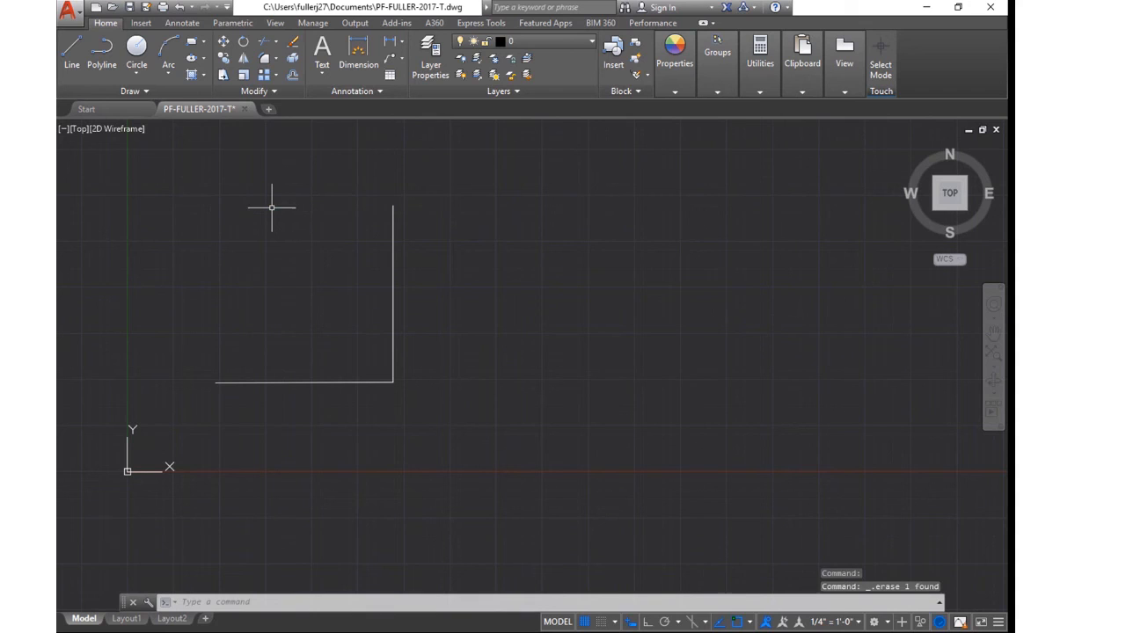
Close the square with a horizontal 100' top edge from the right side's upper endpoint and a left edge down to the bottom line's start
left_click(79, 44)
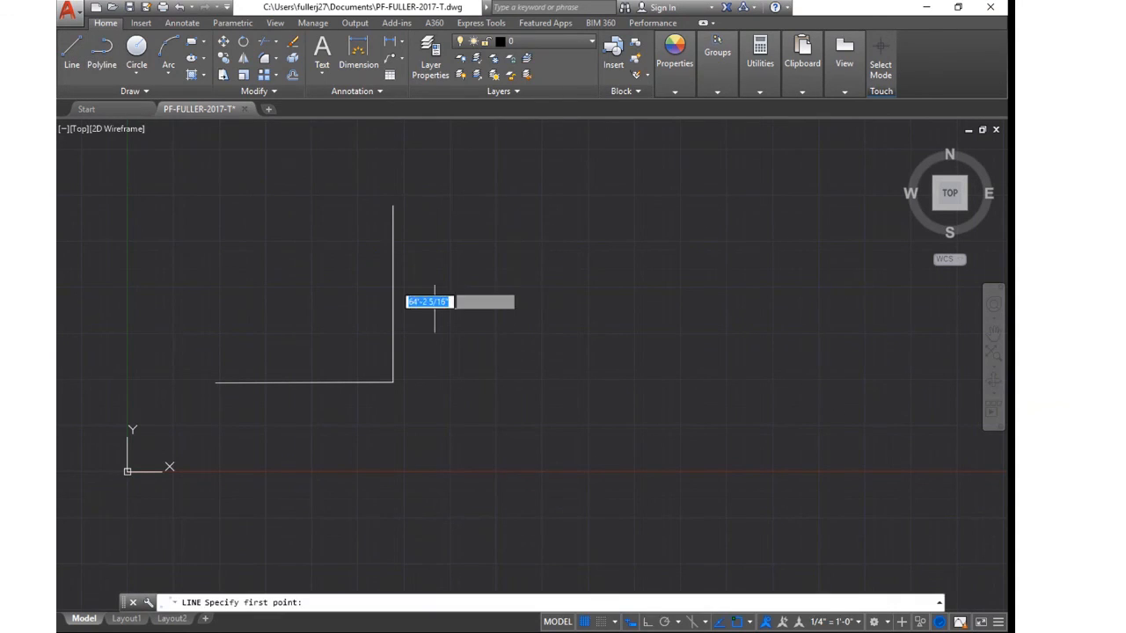
left_click(392, 206)
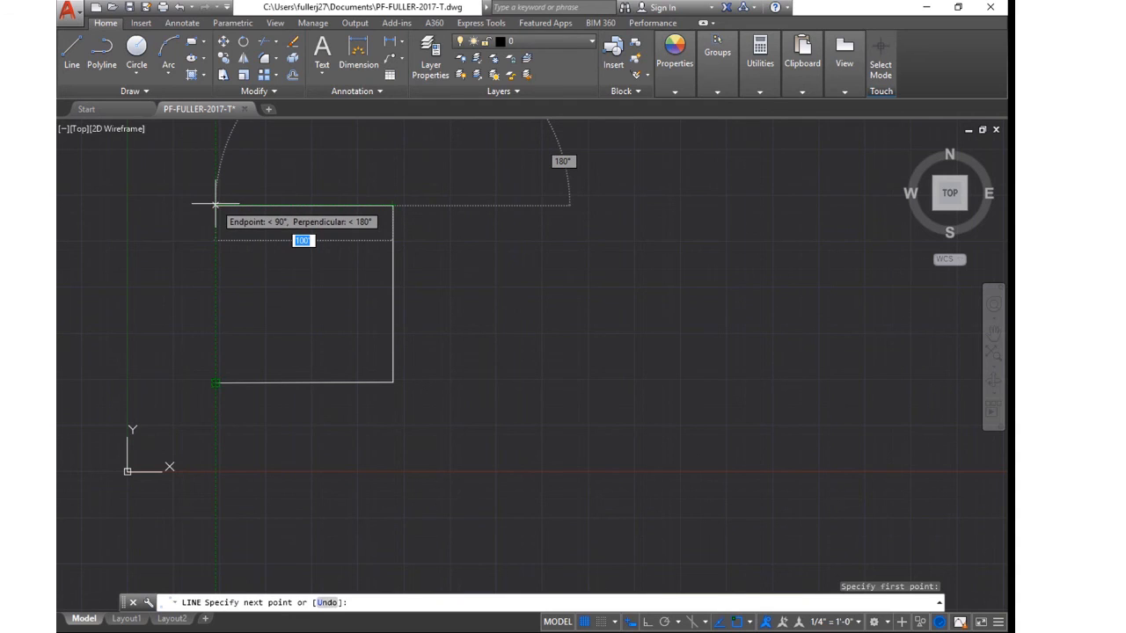
left_click(215, 205)
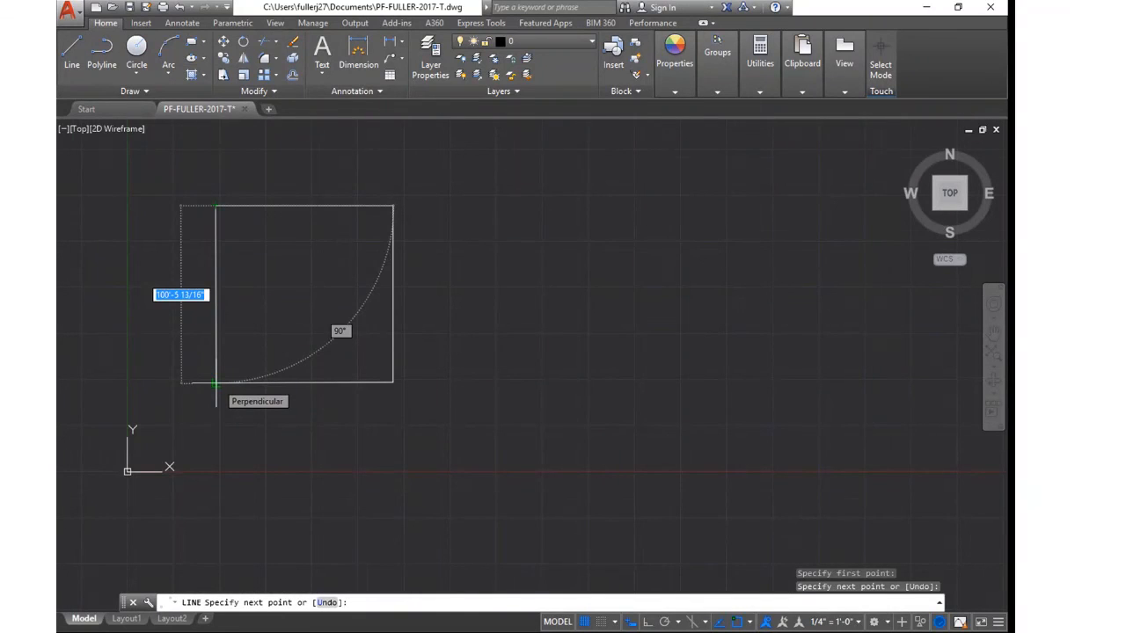
scroll(216, 385, "up", 3)
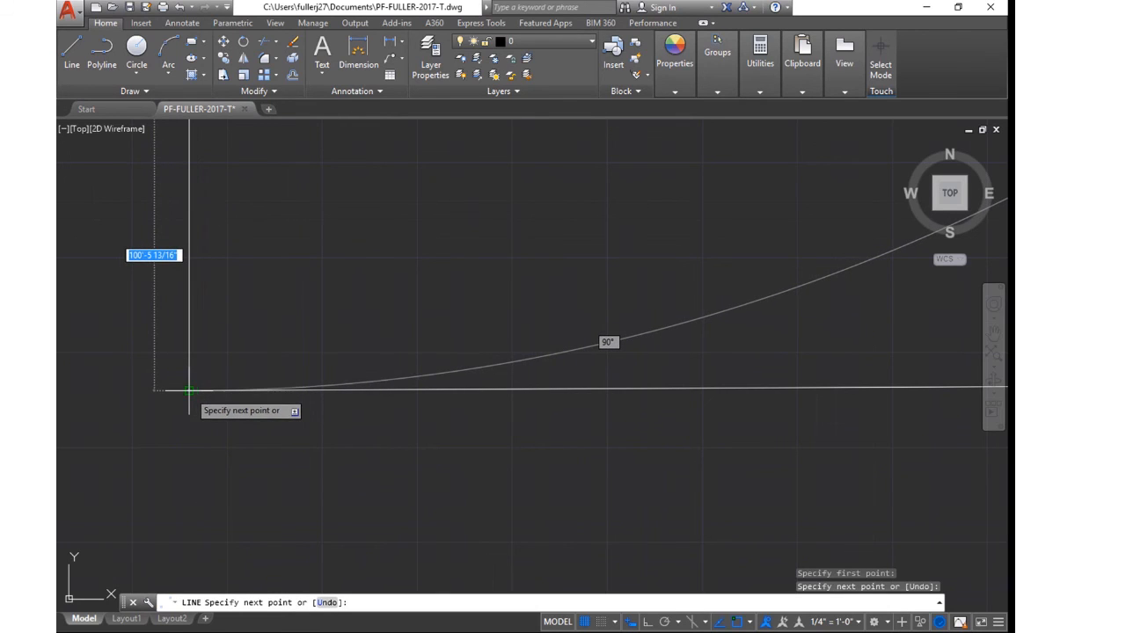
left_click(189, 389)
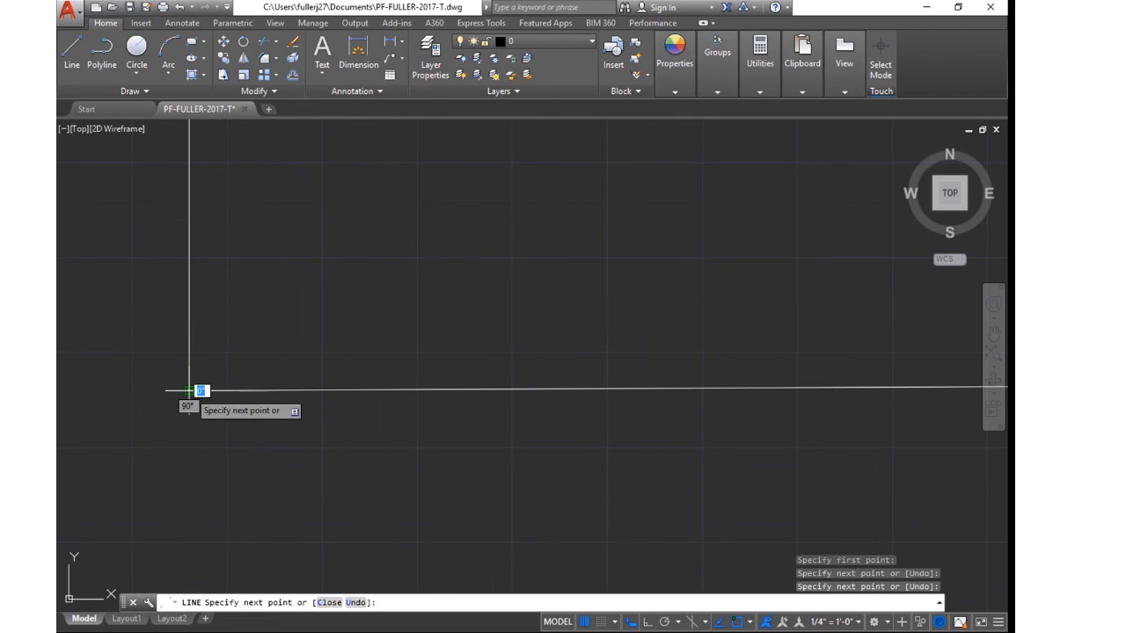
scroll(189, 390, "down", 6)
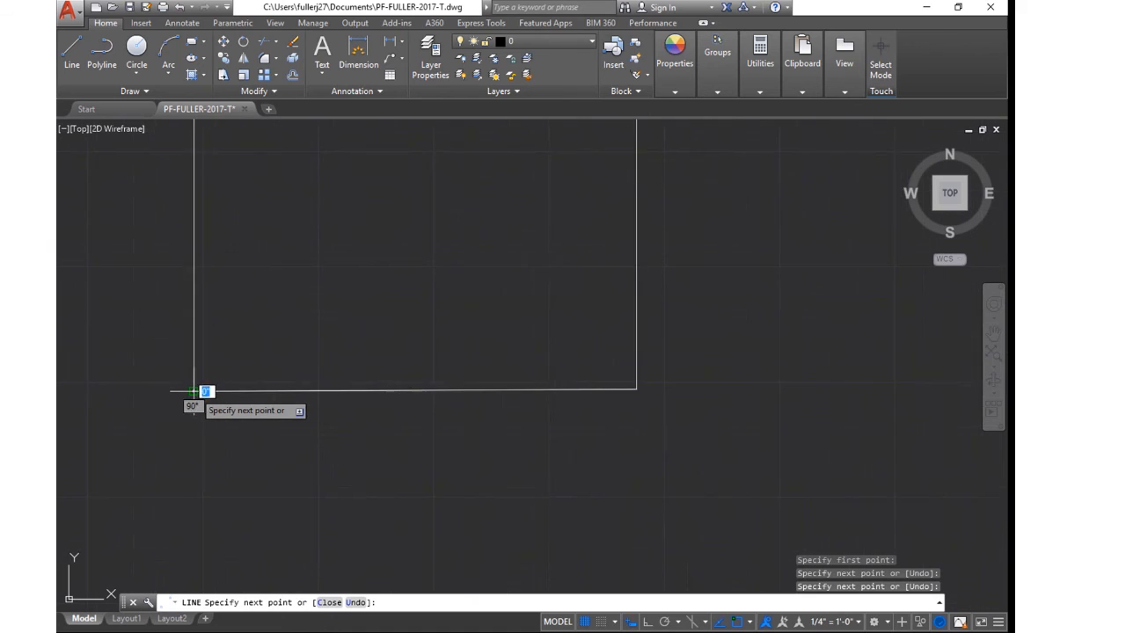
middle_click_drag(224, 374, 438, 369)
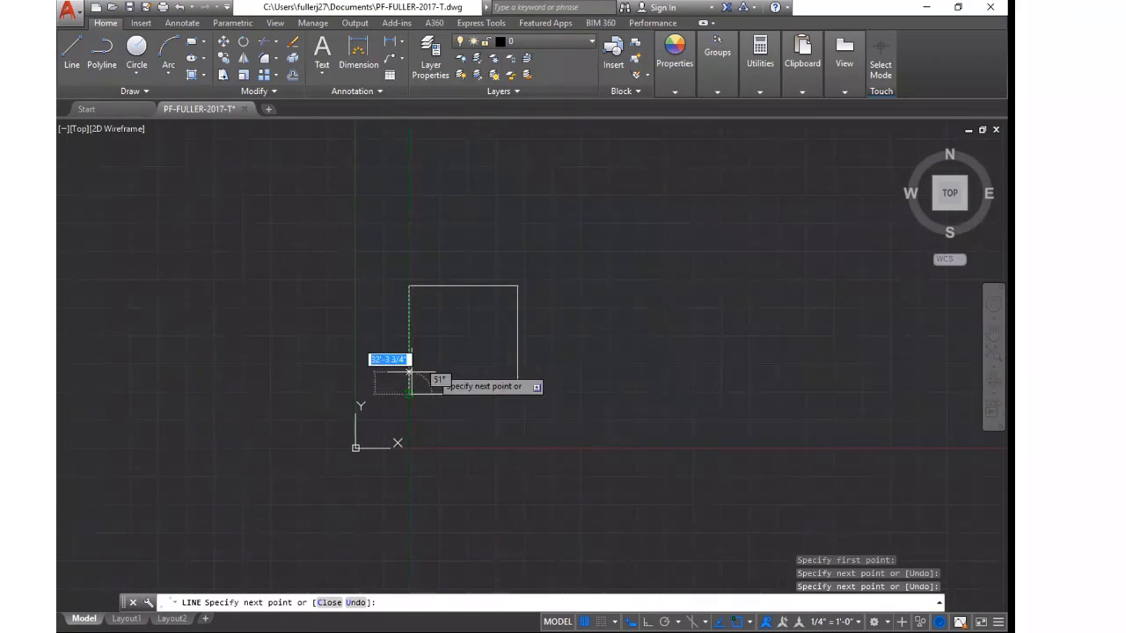
key("Escape")
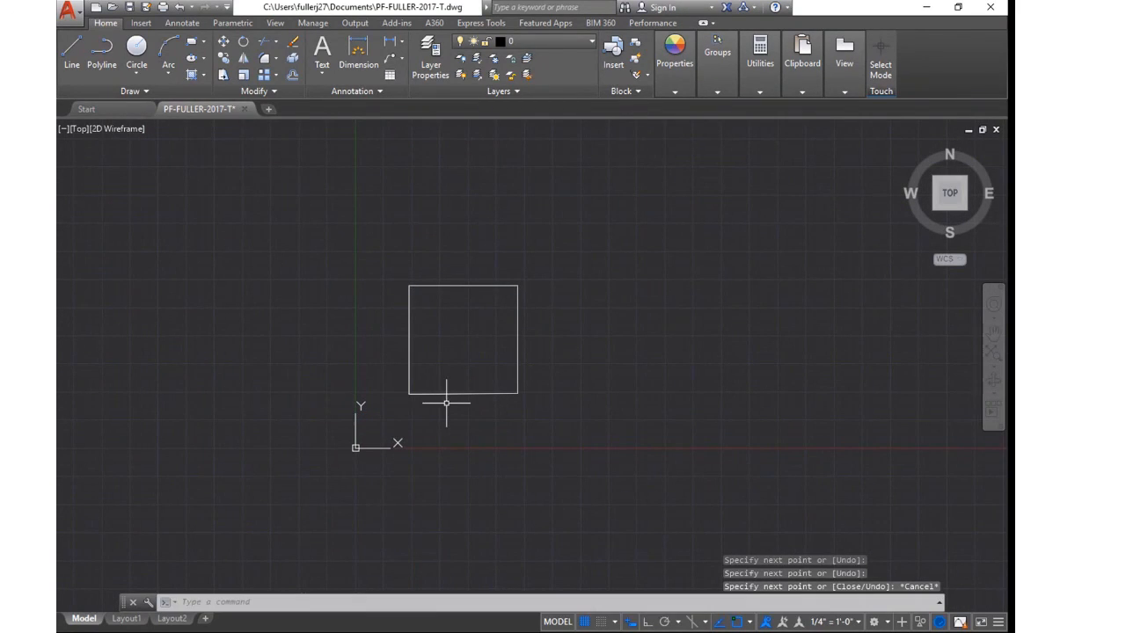